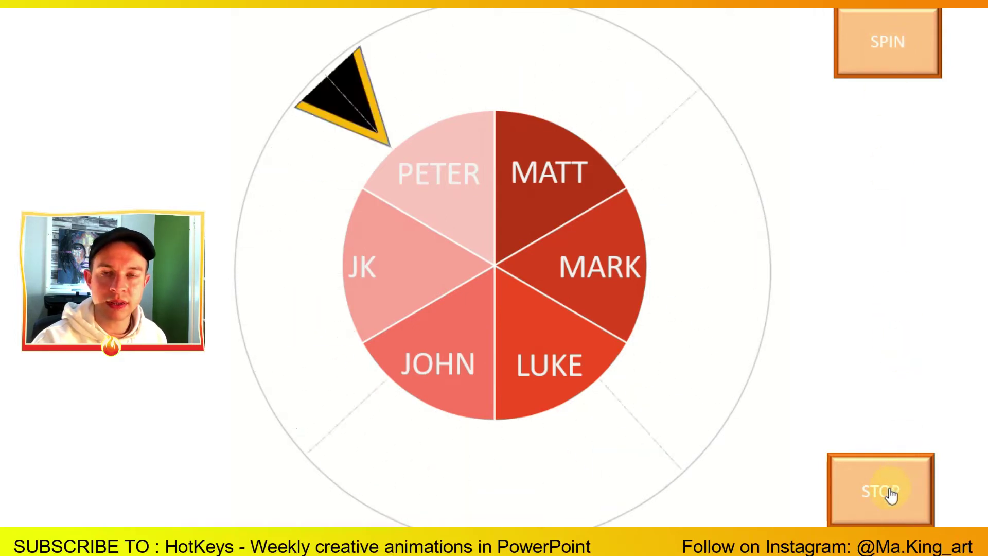
- Test the SPIN and STOP buttons, then leave the slideshow and select the wheel video
left_click(886, 60)
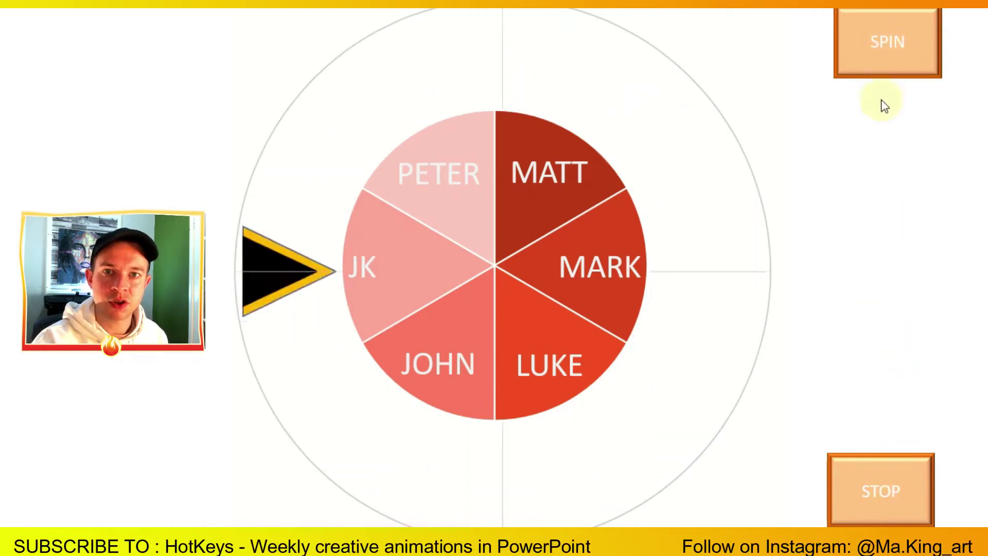
left_click(883, 489)
key("Escape")
left_click(536, 327)
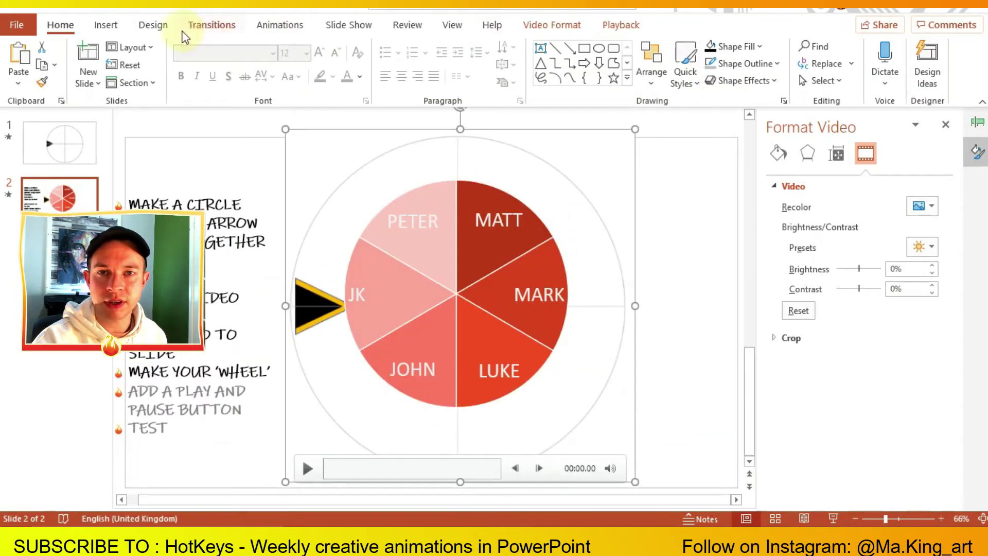
- Enlarge the wheel video to about 20.86 × 21 cm with the Video Format size spinners
left_click(621, 25)
left_click(60, 24)
left_click(552, 25)
left_click(932, 49)
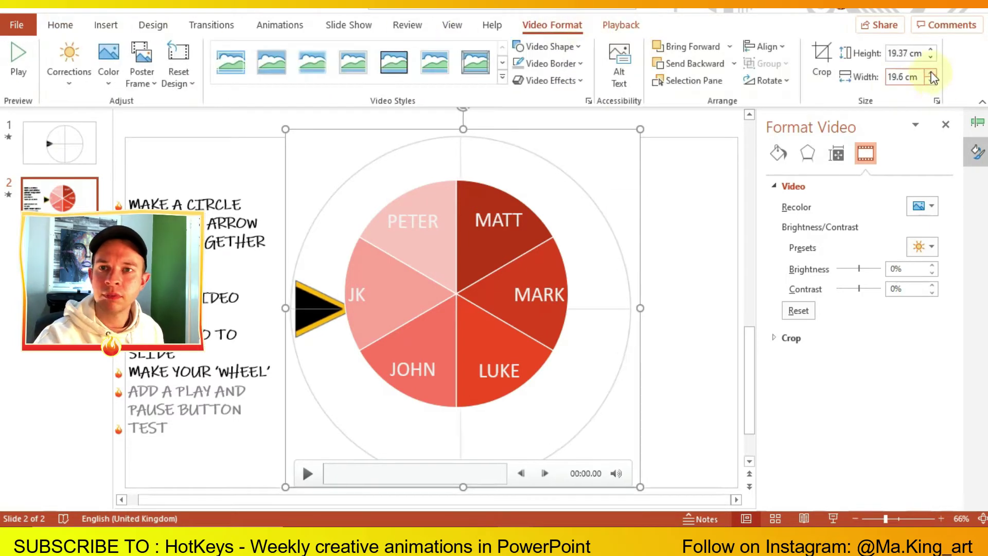
left_click(932, 50)
left_click(932, 50)
left_click(932, 50)
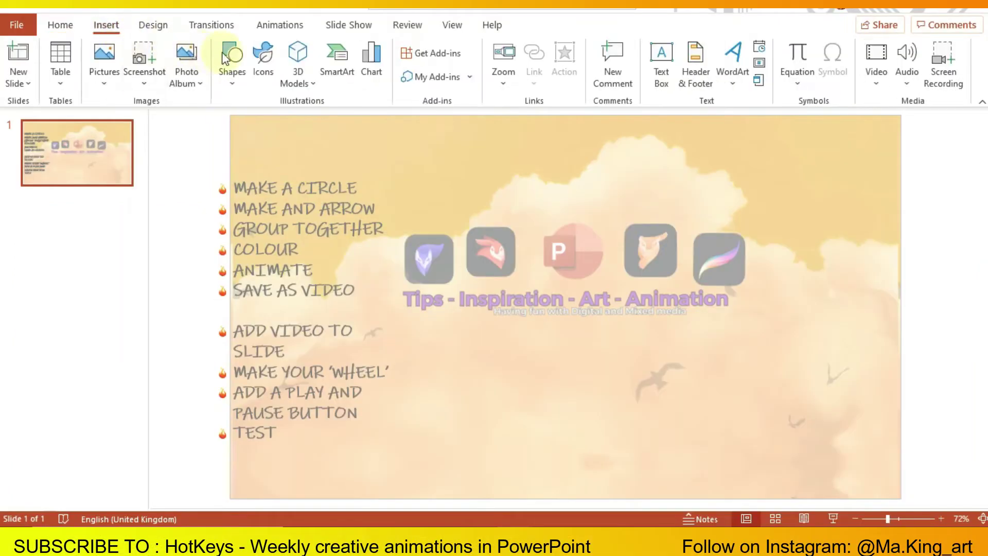
- Draw a large oval circle about 17.19 cm across and position it on the slide
left_click(232, 59)
left_click(285, 122)
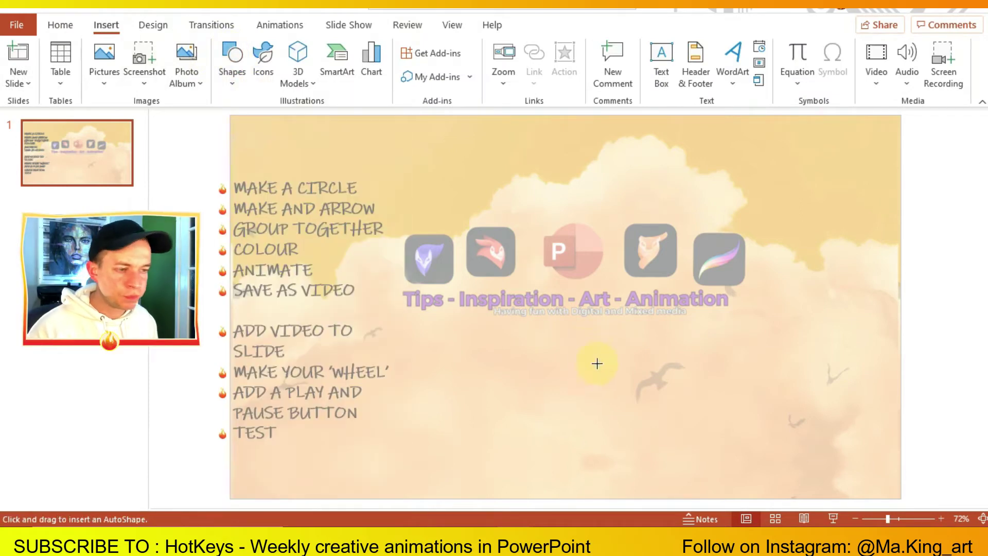
left_click_drag(517, 435, 831, 115)
left_click_drag(770, 209, 641, 283)
left_click_drag(761, 170, 782, 145)
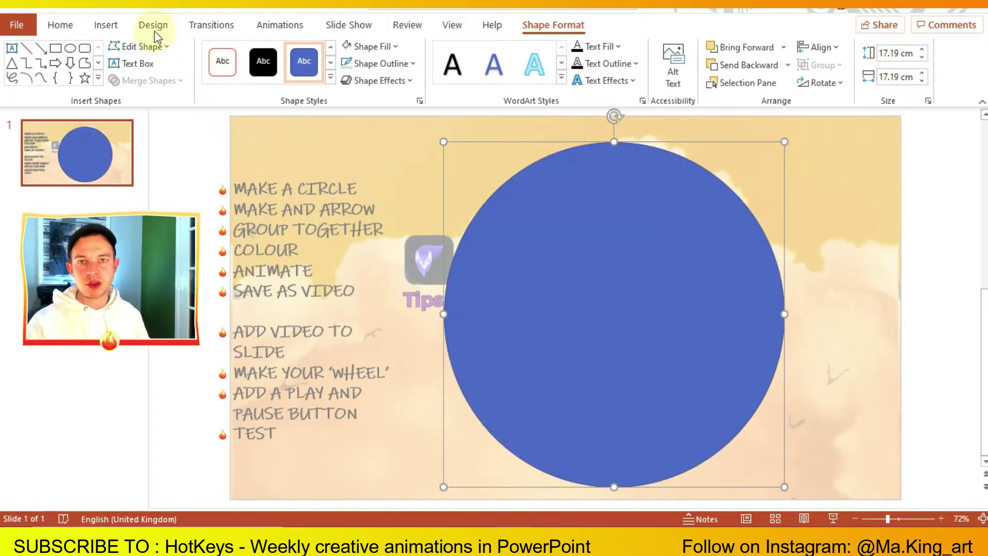
- Add a triangle at the circle's left edge, rotated to point inward, about 2.39 × 2.19 cm
left_click(106, 25)
left_click(231, 57)
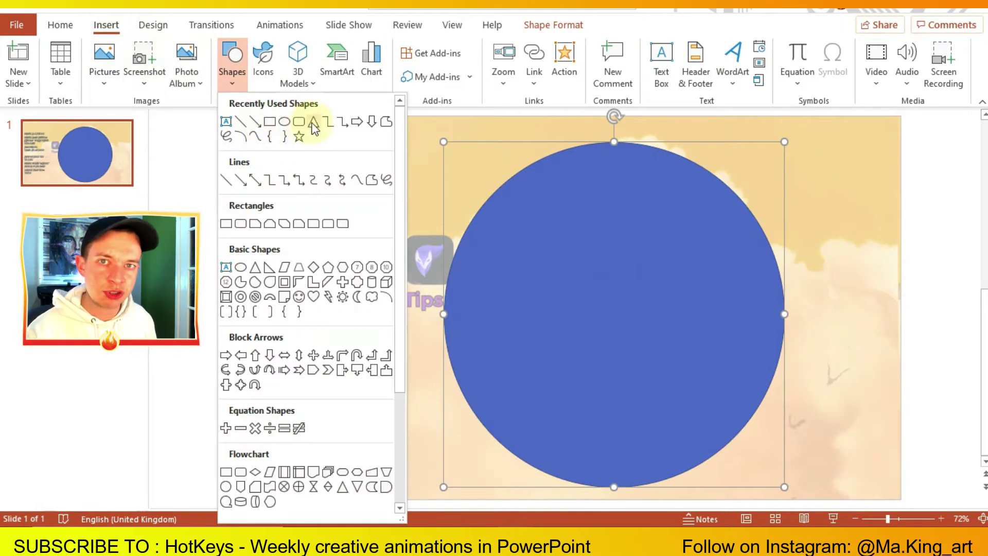
left_click(314, 123)
left_click_drag(471, 281, 528, 337)
left_click_drag(496, 254, 481, 313)
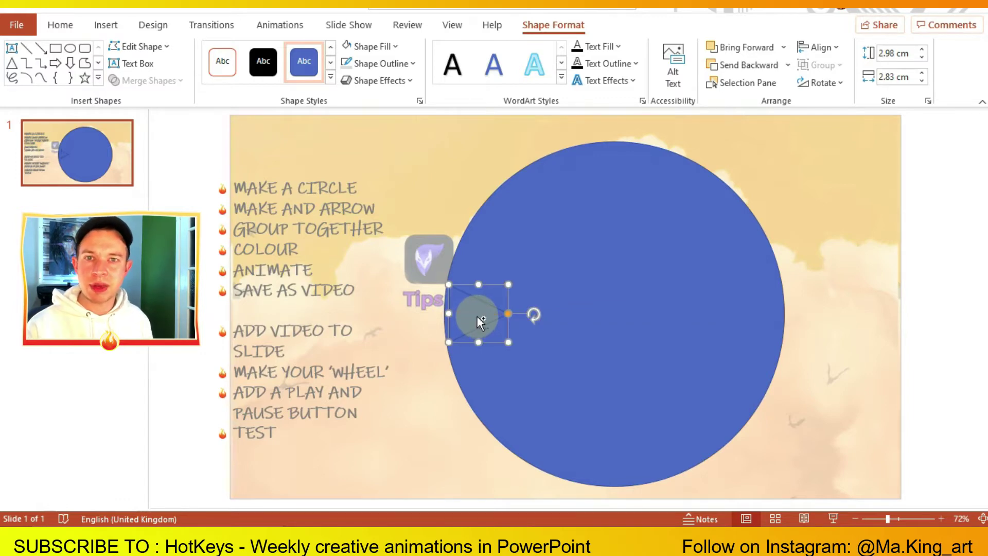
left_click(471, 310)
left_click(504, 315)
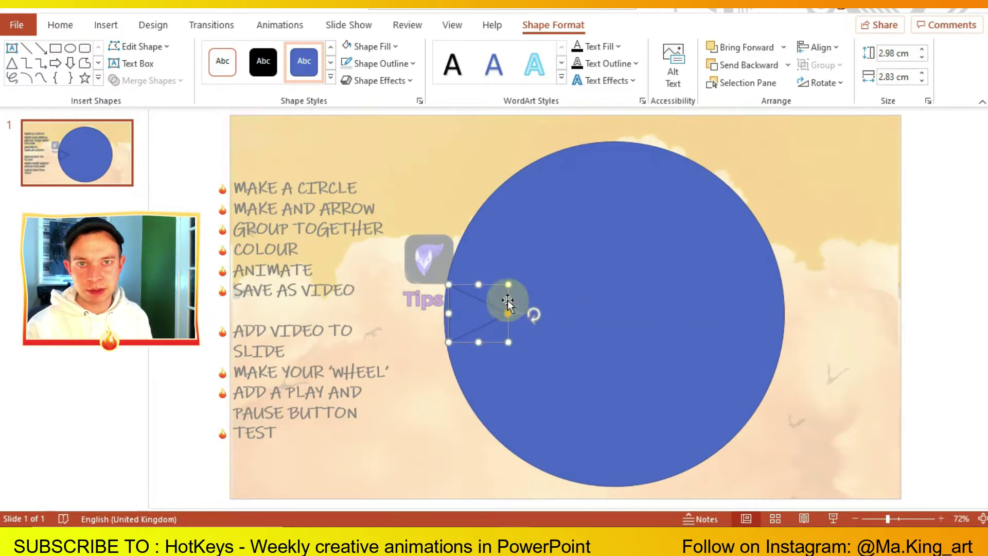
left_click_drag(508, 286, 461, 328)
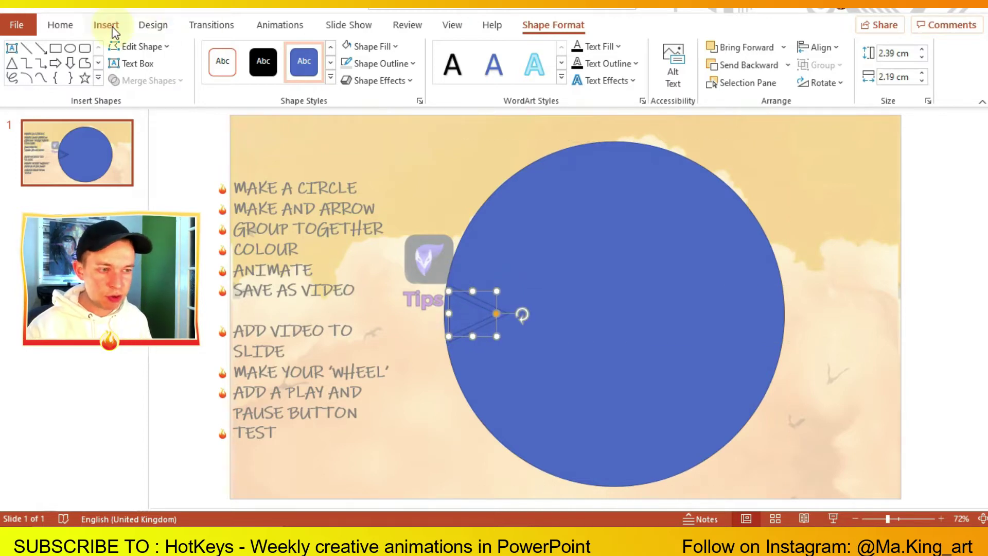
- Give the triangle pointer a solid black style with a gold outline
left_click(263, 61)
left_click_drag(497, 336, 508, 342)
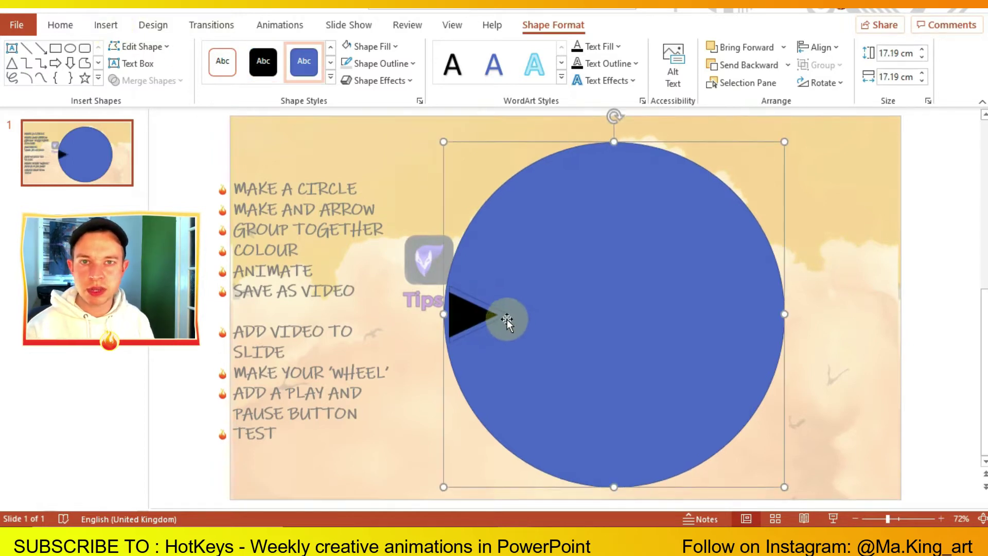
left_click(330, 80)
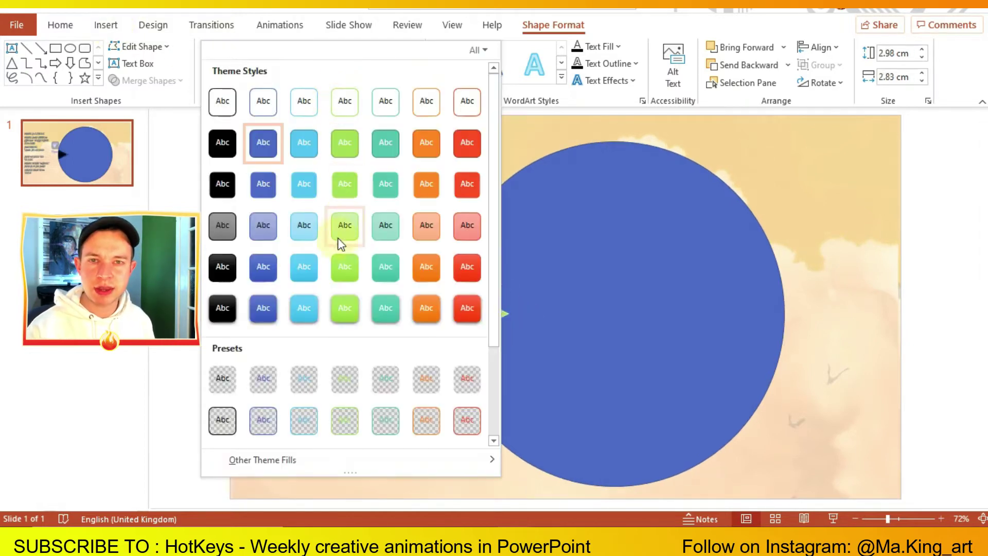
left_click(475, 50)
left_click(262, 101)
key("Escape")
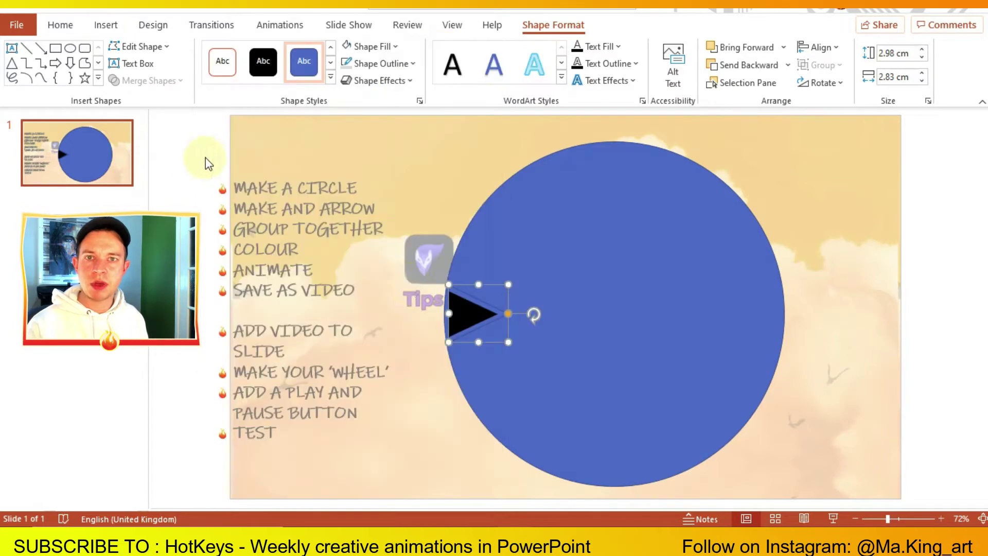
left_click(382, 50)
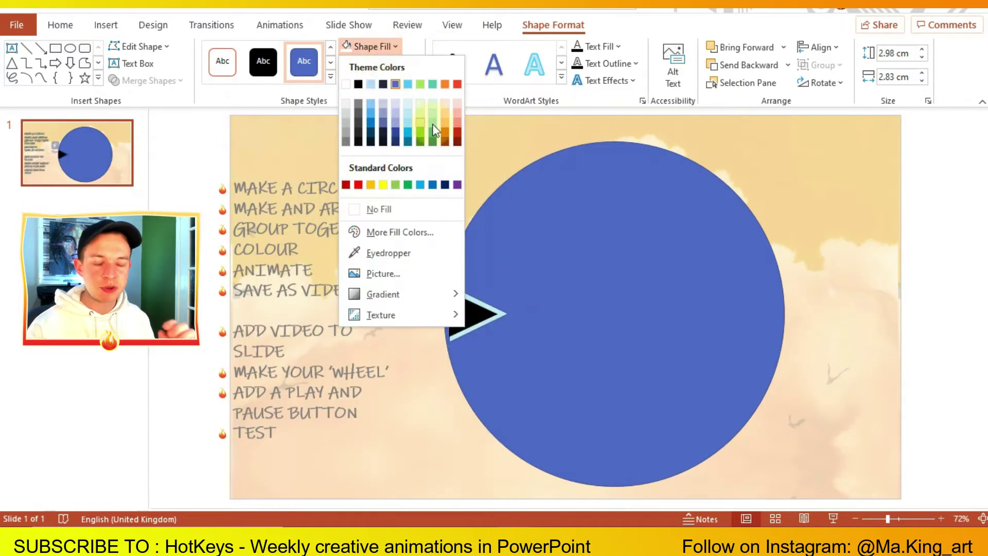
left_click(370, 184)
left_click(476, 318)
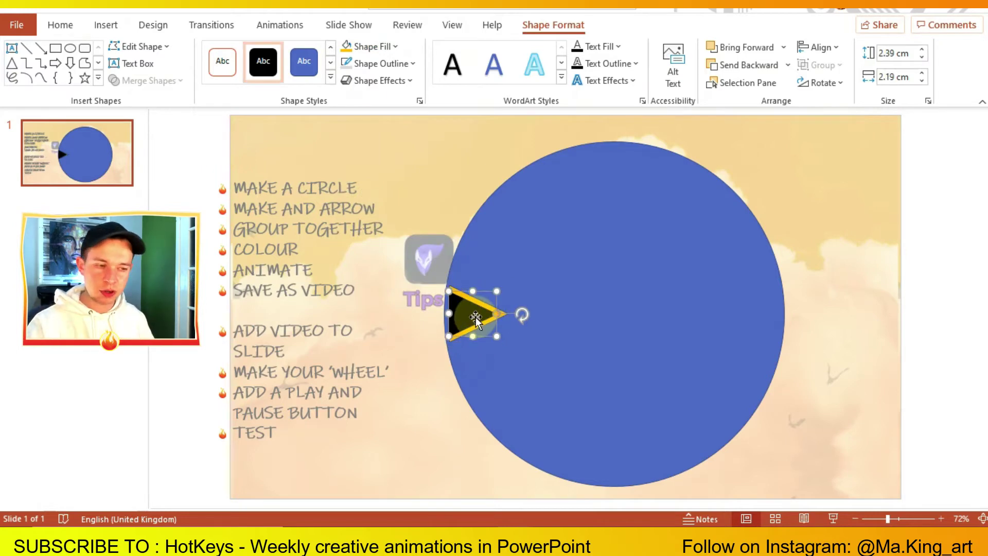
left_click(484, 245)
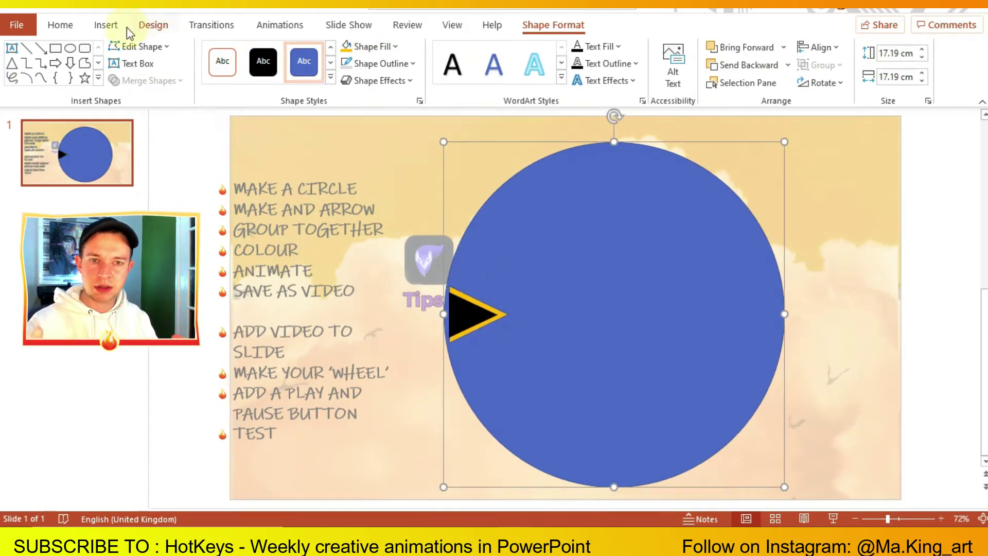
- Draw a vertical and a horizontal line crossing the circle's centre
left_click(105, 25)
left_click(229, 61)
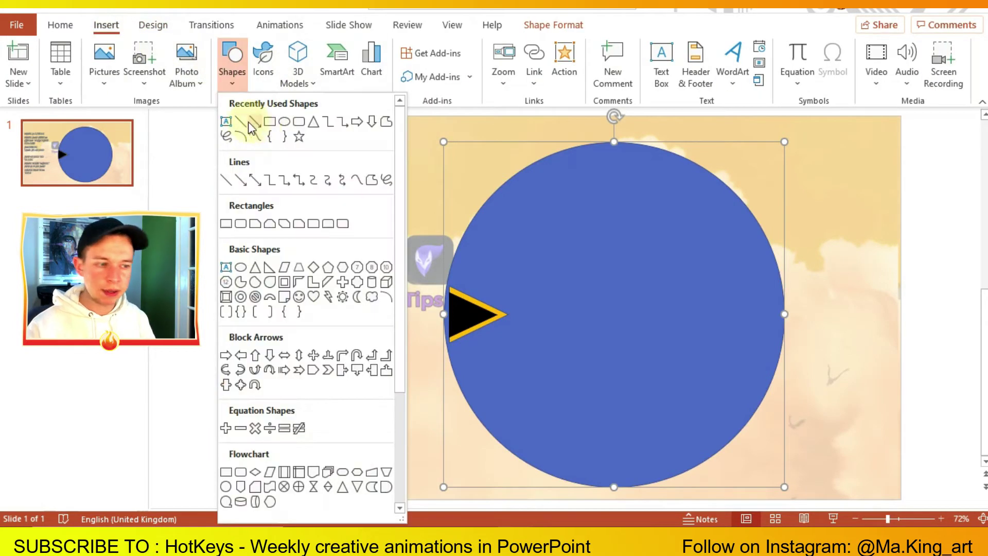
left_click(241, 122)
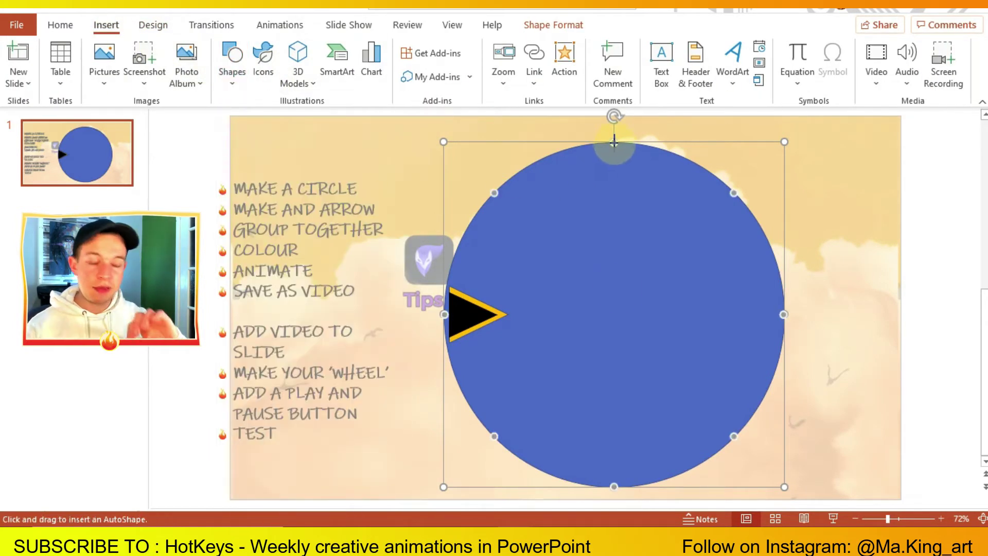
left_click_drag(614, 144, 614, 486)
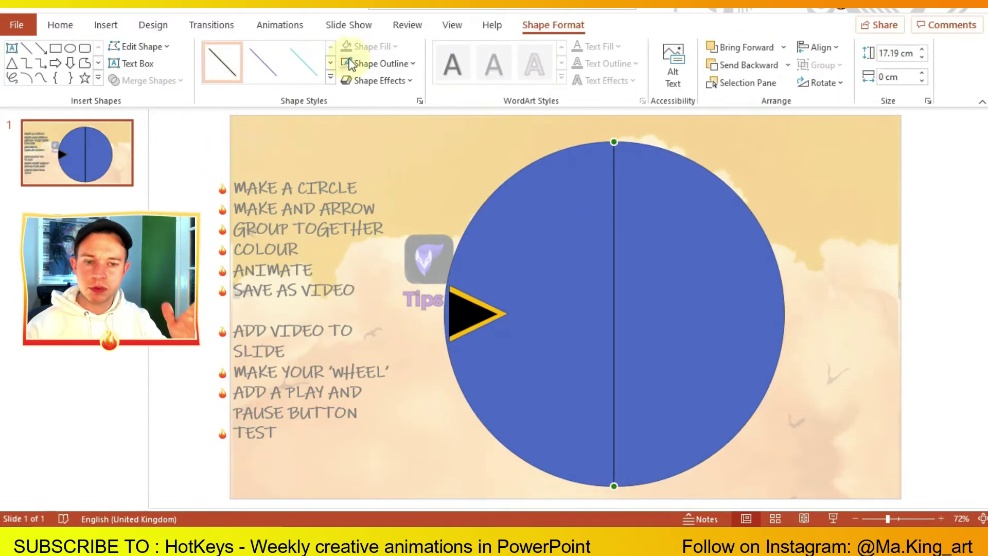
left_click(105, 25)
left_click(232, 59)
left_click(242, 124)
left_click_drag(445, 313, 784, 313)
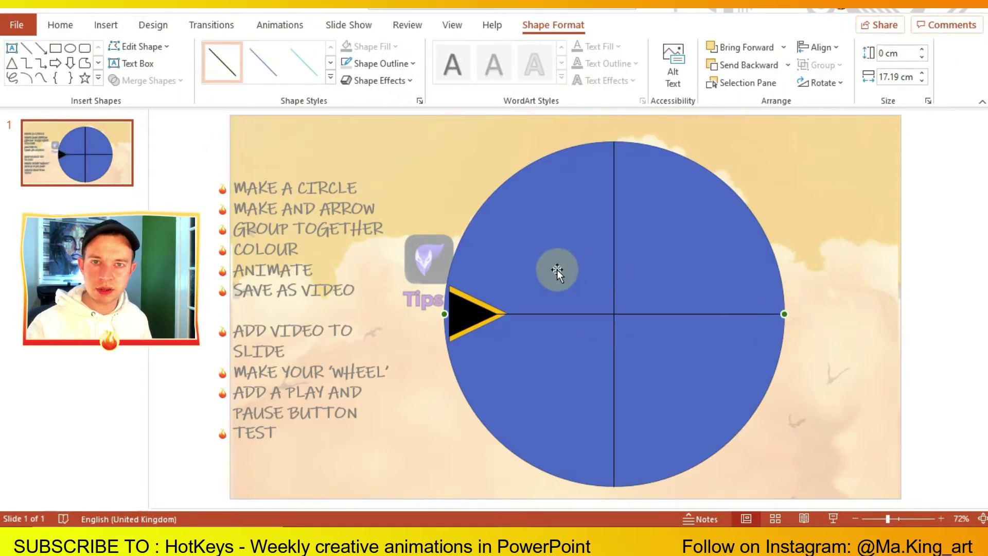
- Group the circle, lines and triangle pointer with Ctrl+G and nudge the group into place
left_click(570, 295)
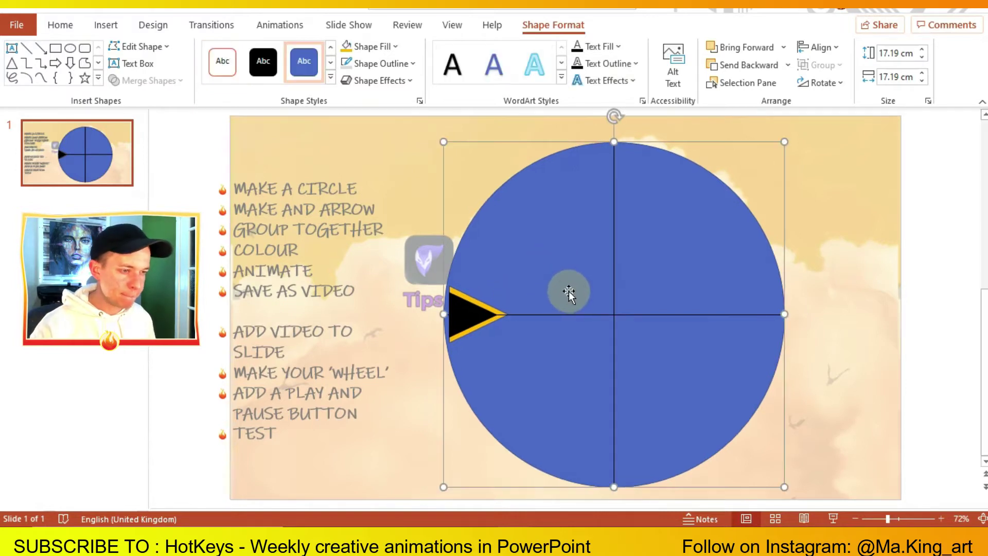
left_click(477, 312, "shift")
left_click(478, 311, "shift")
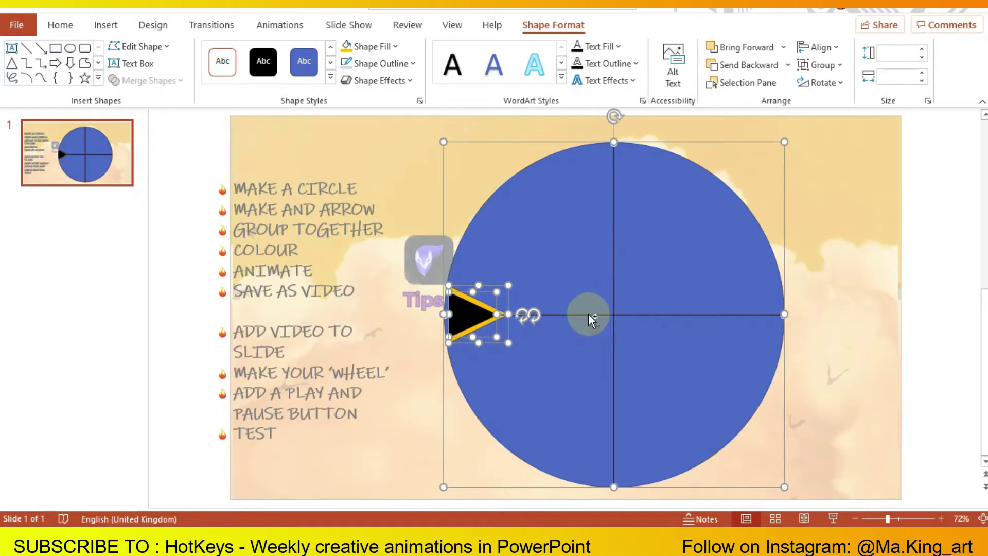
key("ctrl+g")
left_click_drag(589, 314, 585, 311)
- Remove the fill from the wheel's circle so it is see-through
left_click(572, 276)
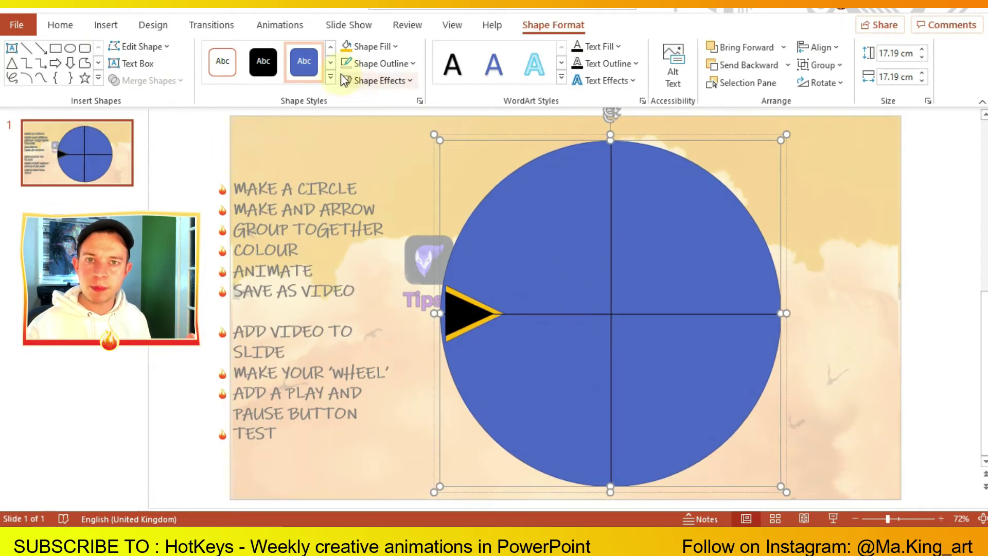
left_click(369, 48)
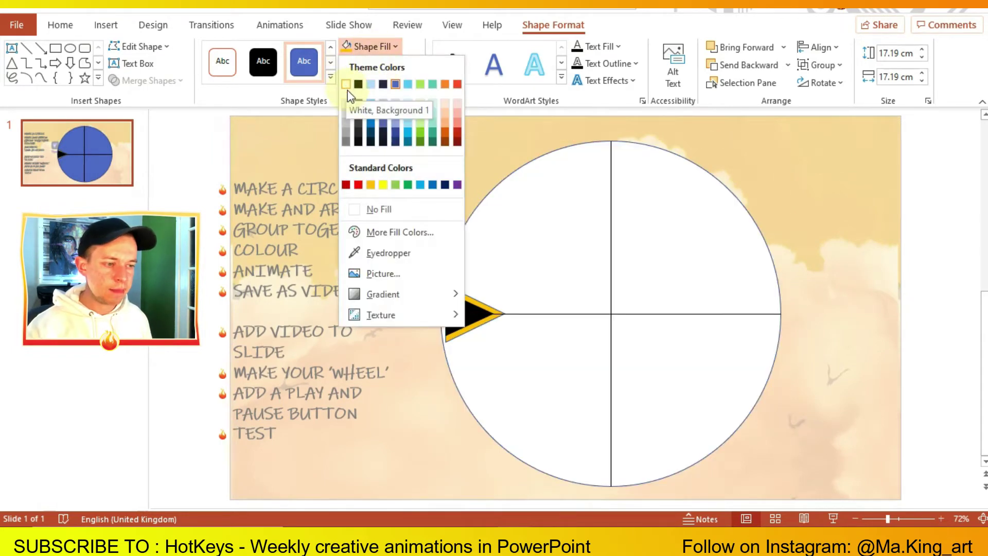
left_click(381, 212)
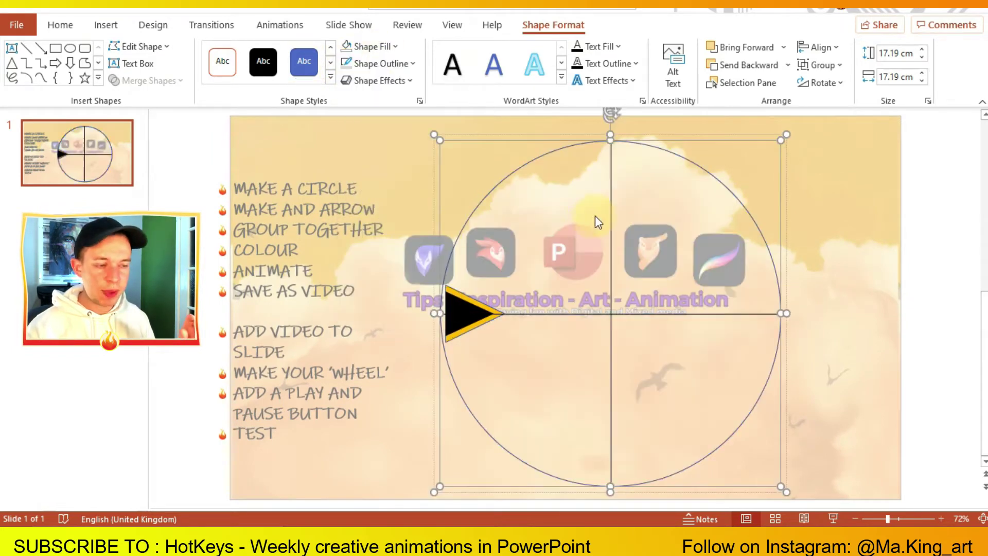
- Give the circle and dividing lines a pale grey outline colour
left_click(609, 214)
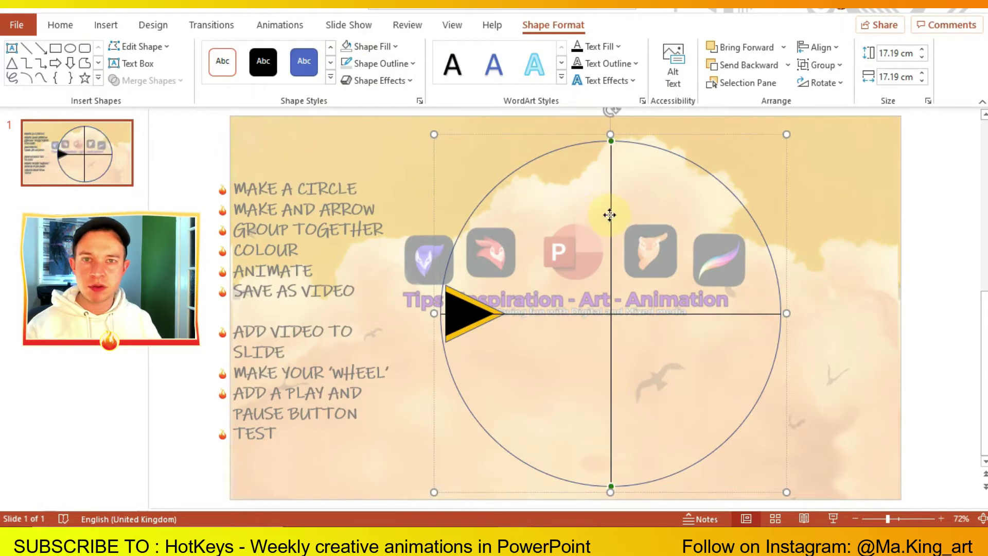
left_click(521, 168, "shift")
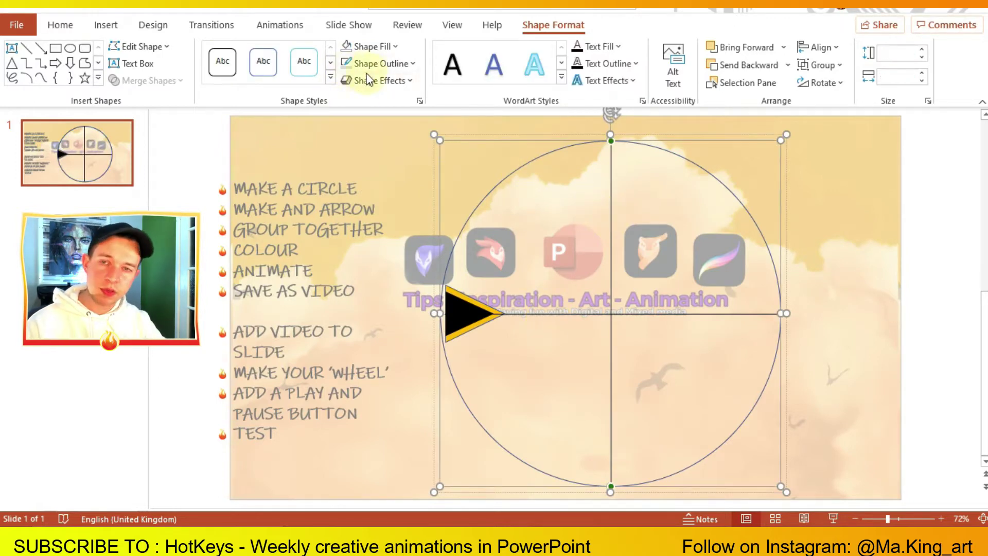
left_click(380, 64)
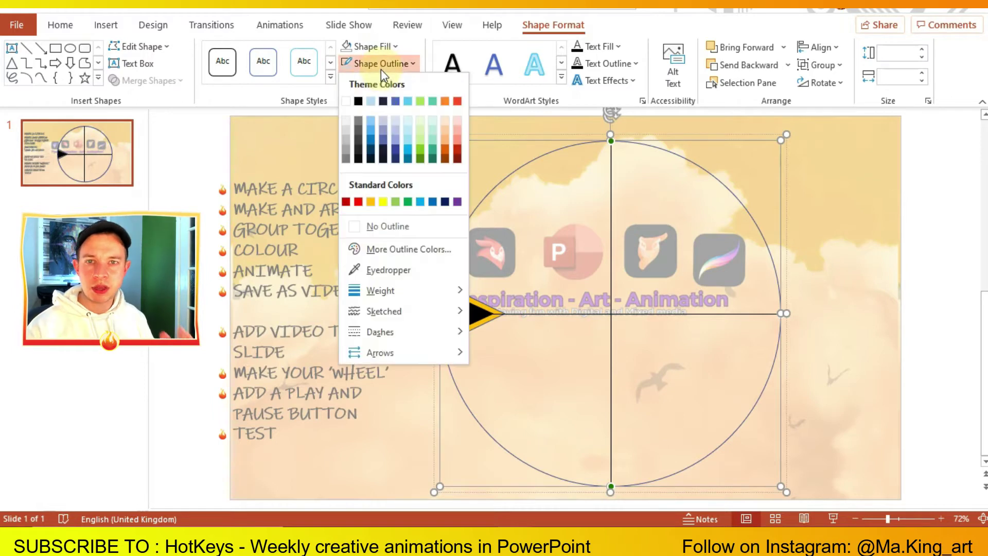
left_click(346, 138)
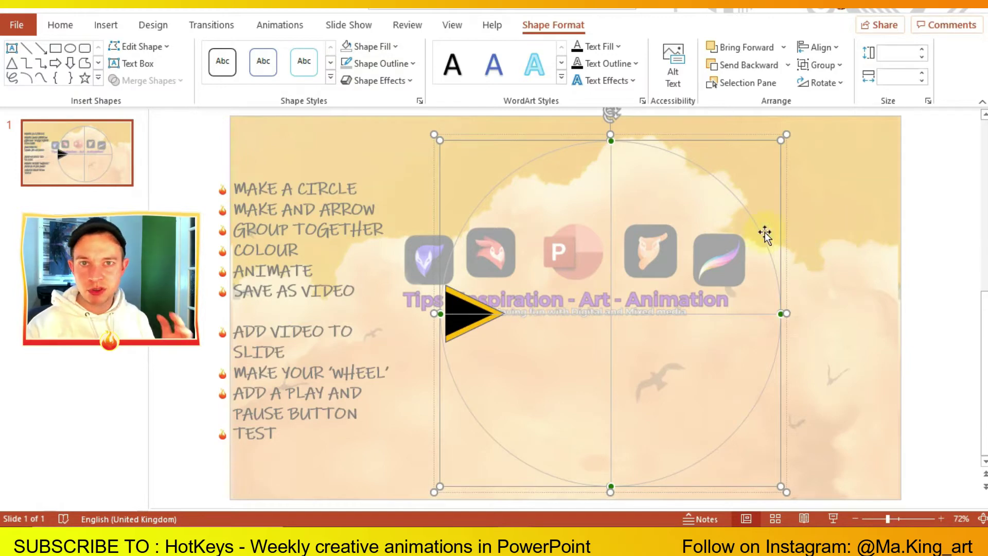
- Apply the Spin emphasis animation to the wheel-and-arrow group
left_click(350, 229)
left_click(445, 200)
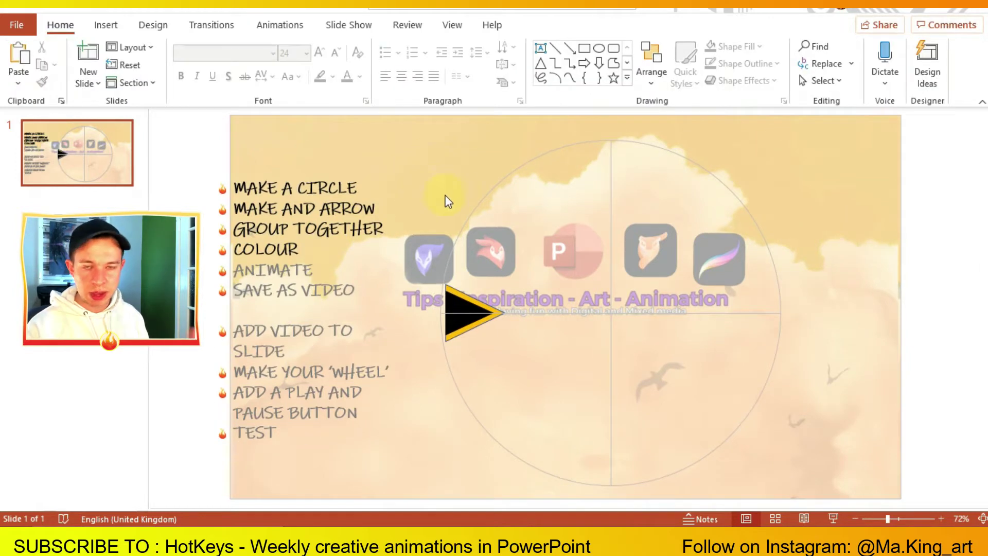
left_click(484, 201)
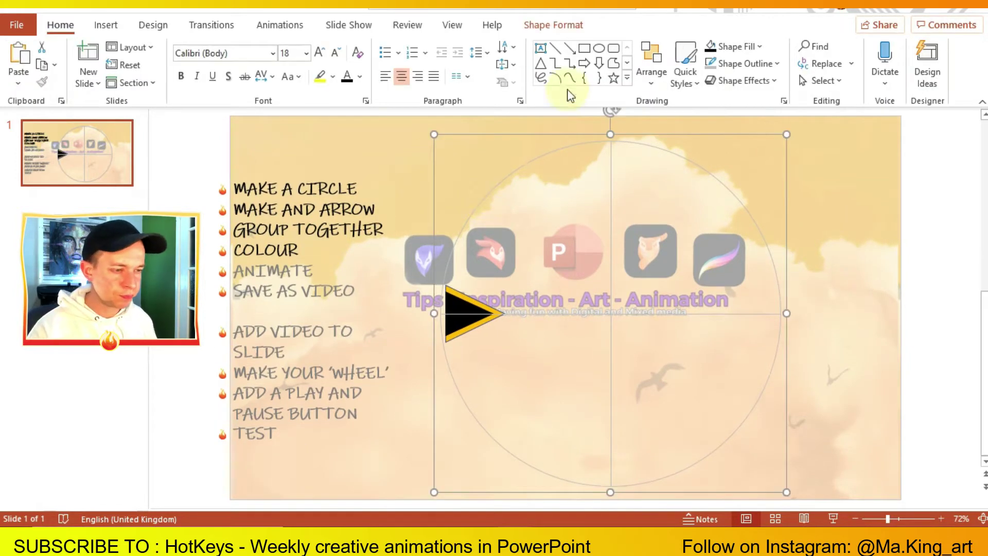
left_click(288, 24)
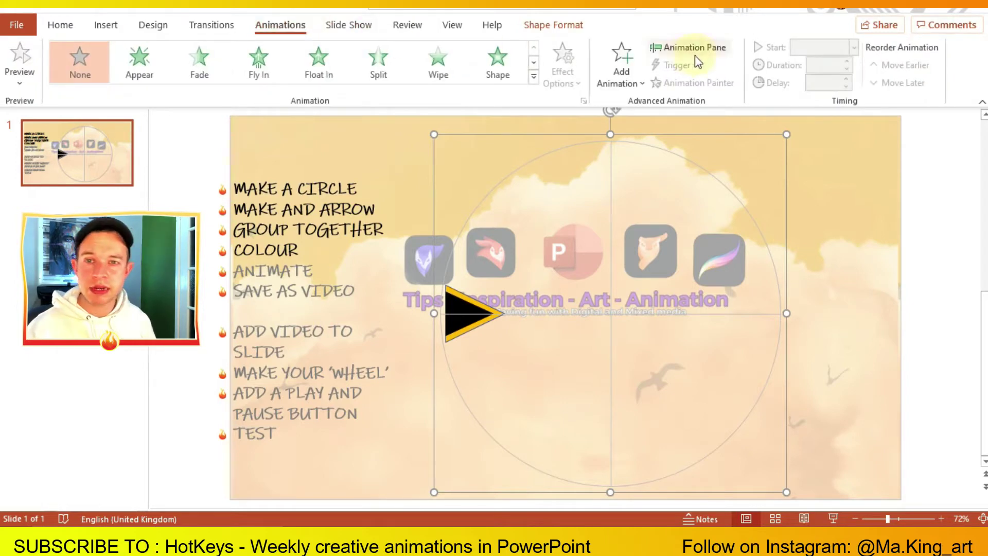
left_click(625, 57)
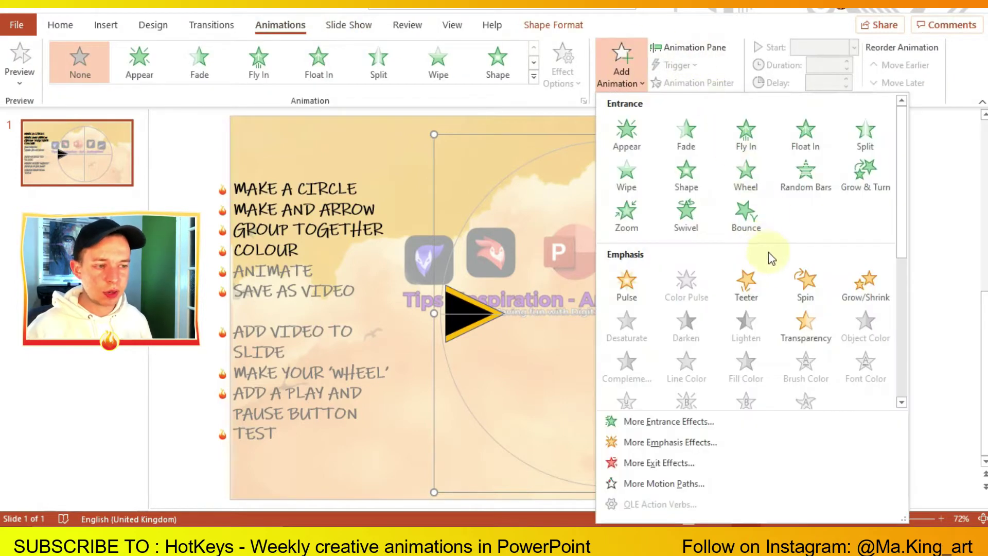
left_click(804, 281)
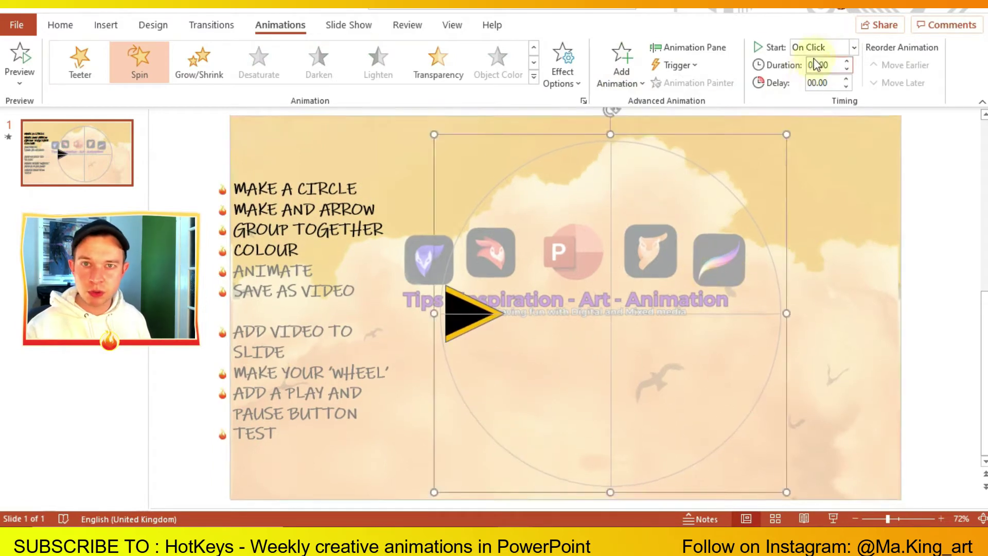
- Show the Animation Pane and shorten the Spin duration to 0.75 seconds
left_click(709, 47)
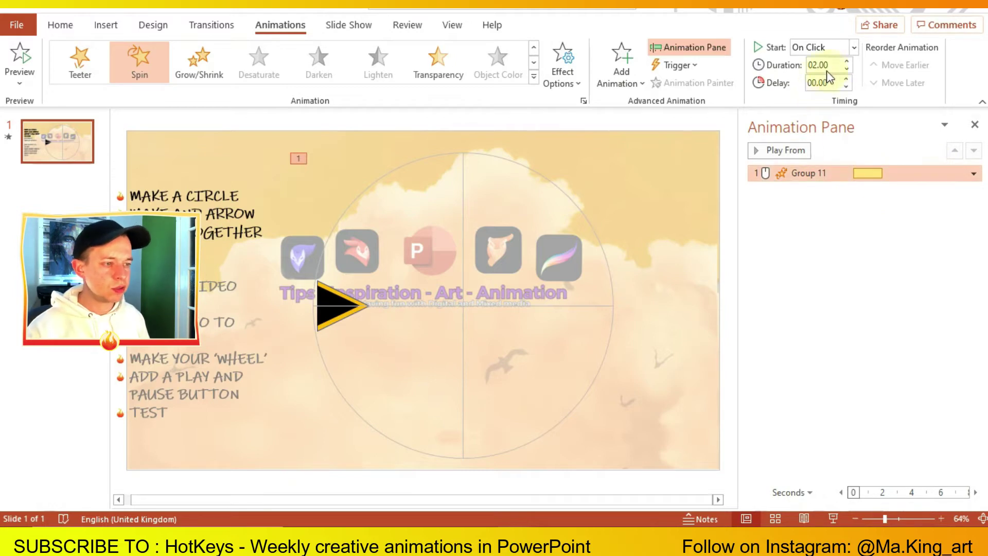
left_click(847, 69)
left_click(847, 70)
left_click(847, 70)
left_click(847, 70)
left_click(847, 70)
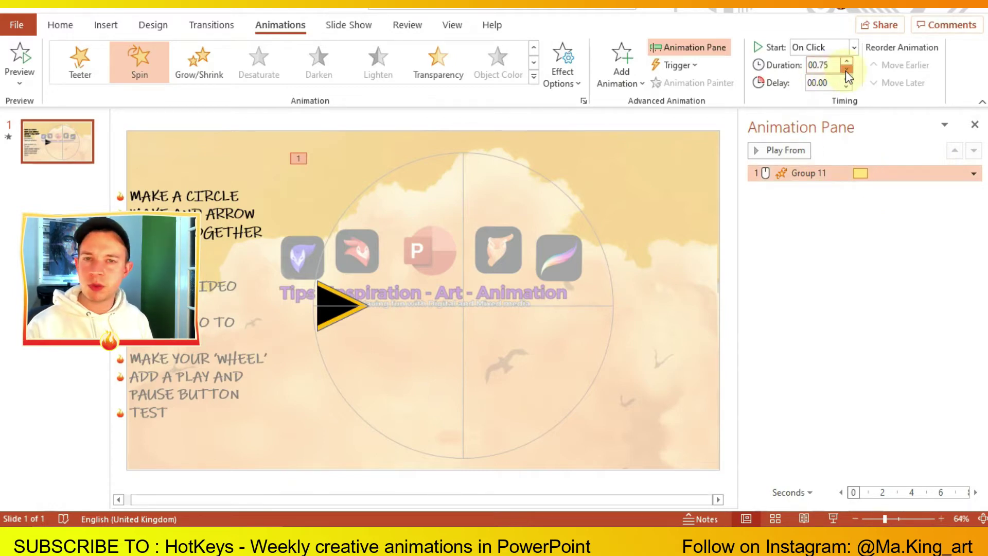
- In Group 11's Spin effect timing, set Repeat to 50 and Start to With Previous
right_click(838, 179)
left_click(886, 242)
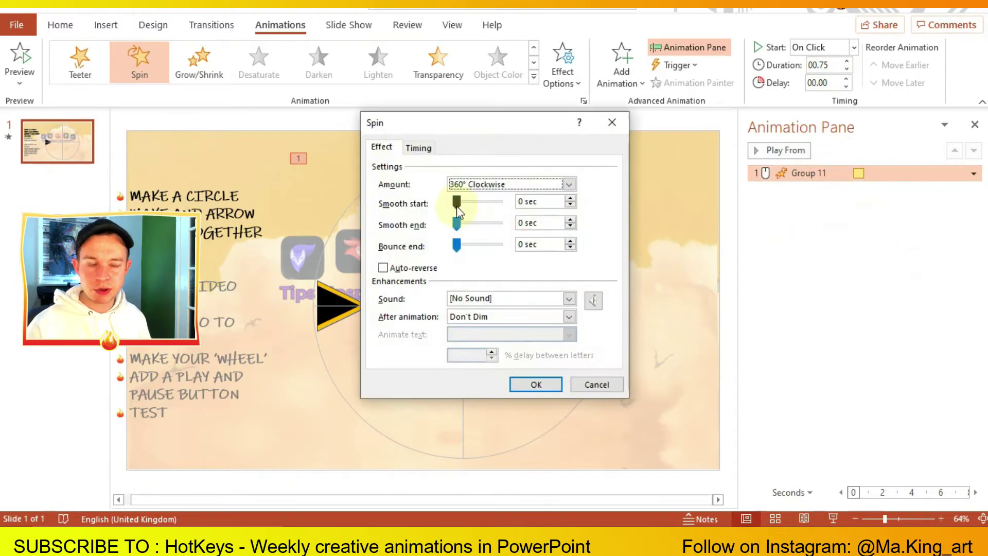
left_click(418, 148)
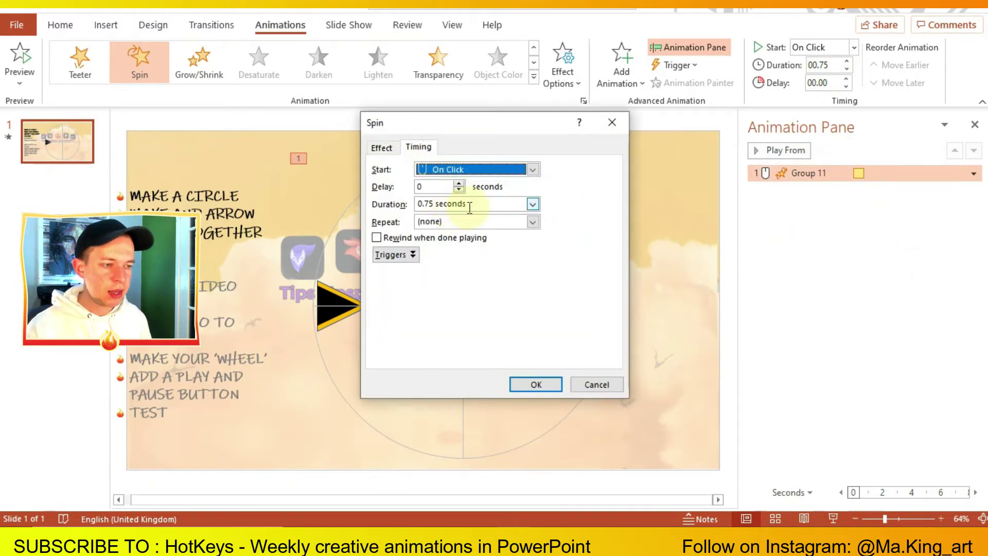
left_click(455, 221)
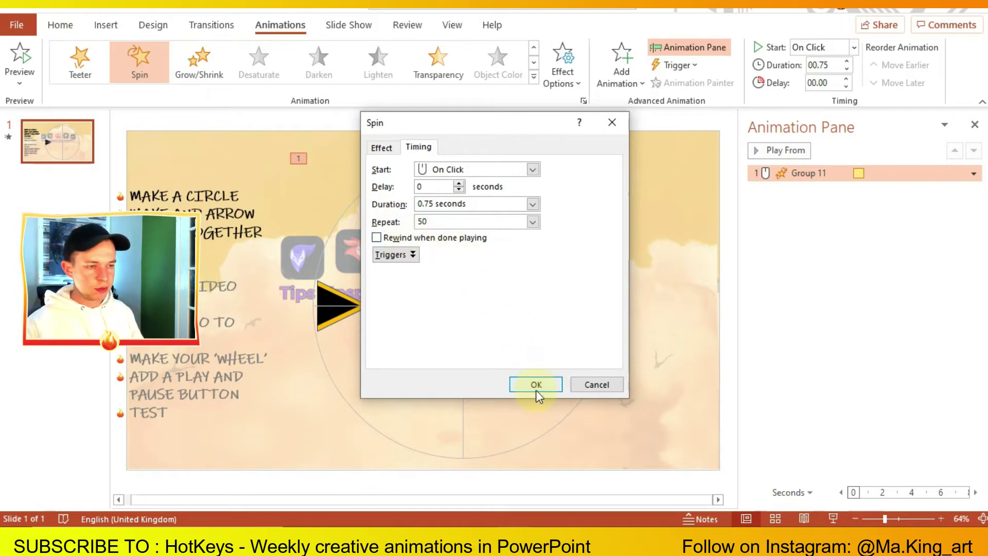
left_click(532, 169)
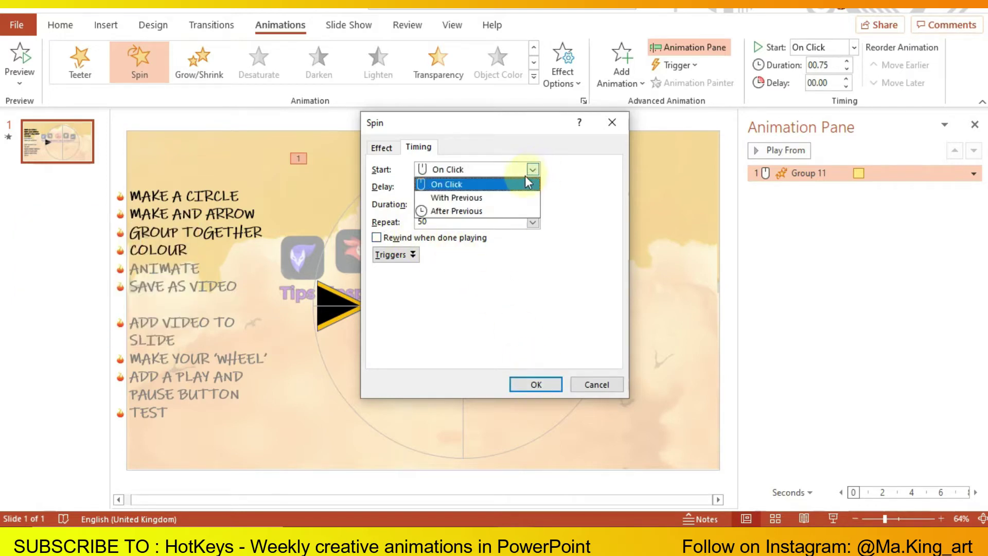
left_click(520, 198)
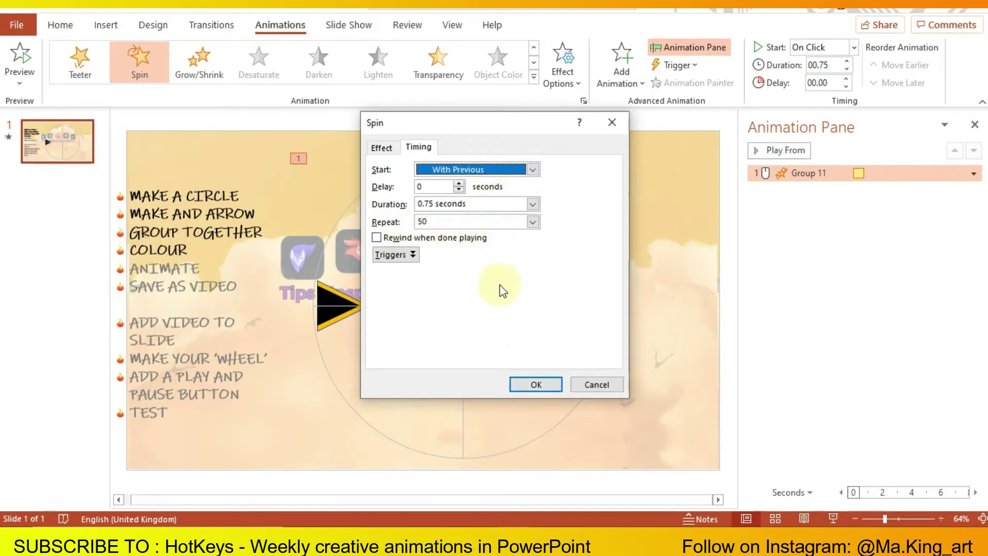
left_click(536, 384)
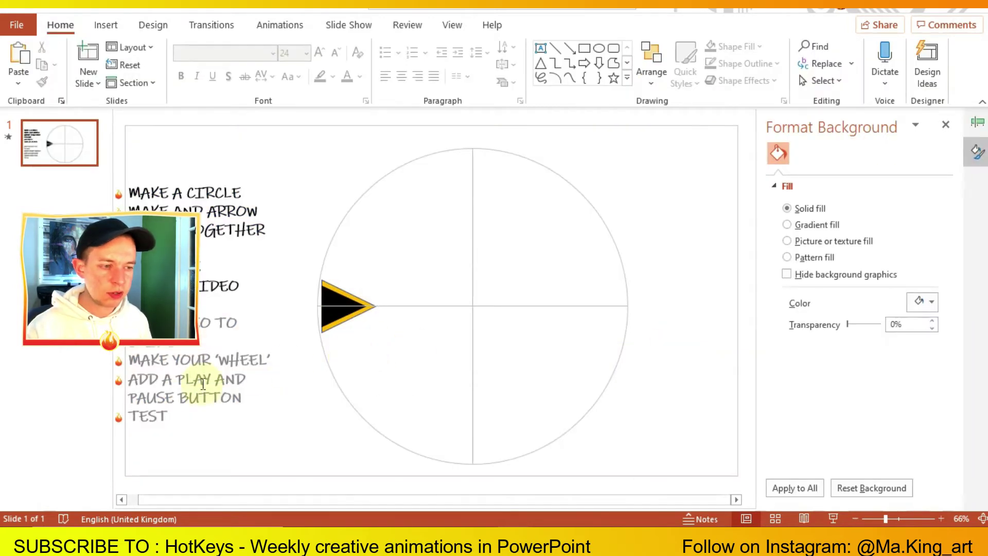
- Delete the bullet-list checklist text box from the slide
left_click(150, 361)
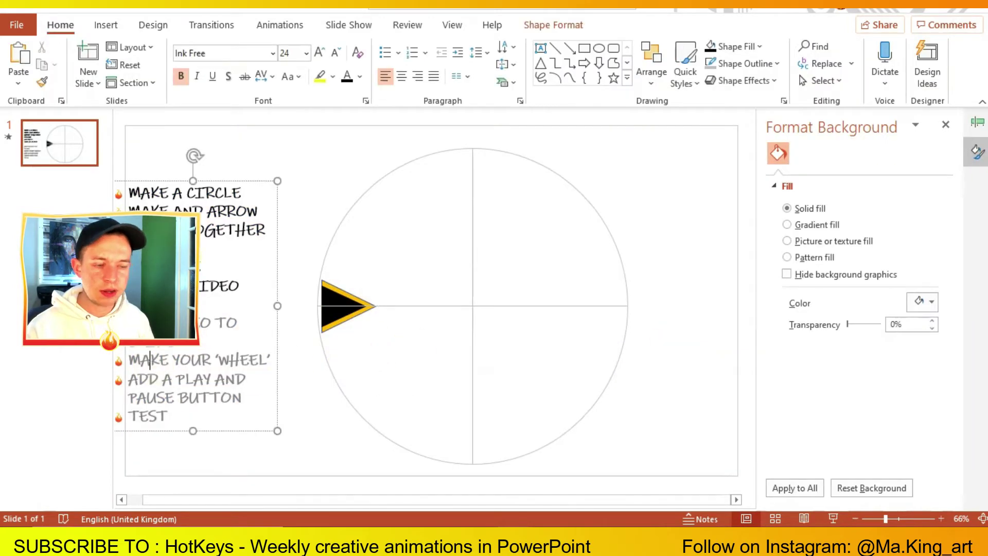
left_click(164, 181)
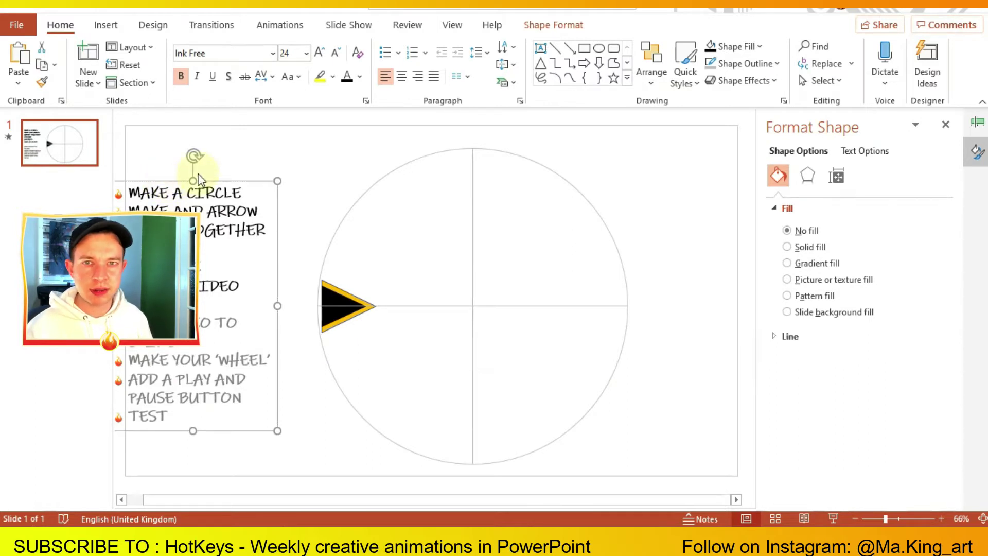
key("Delete")
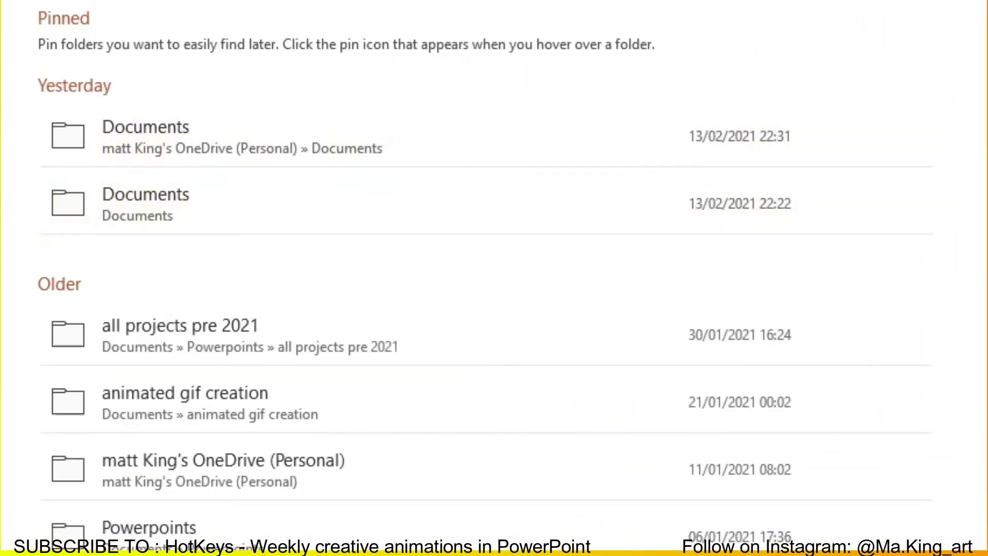
- Save as SPIN VIDEO in Documents with the MPEG-4 Video (*.mp4) file type
left_click(146, 149)
left_click(123, 44)
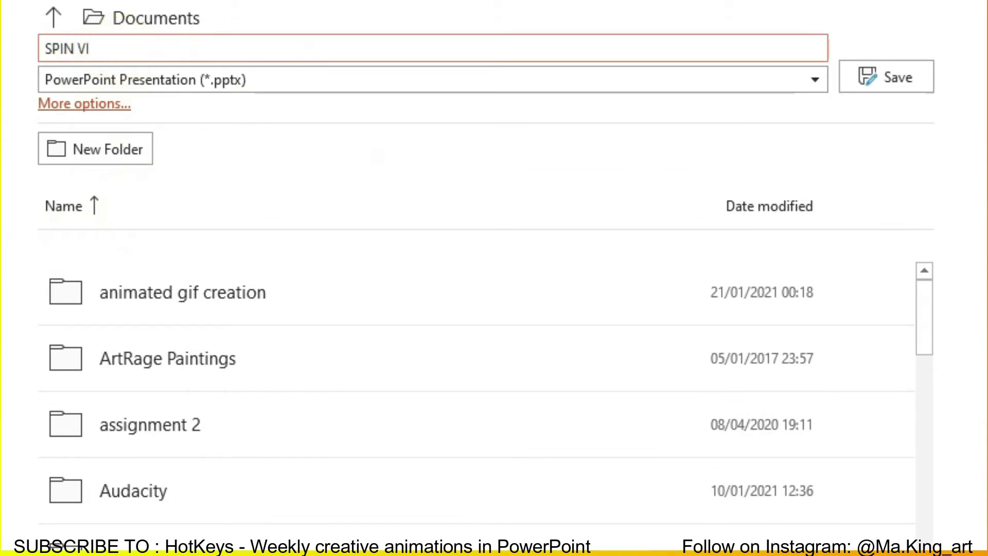
left_click(293, 78)
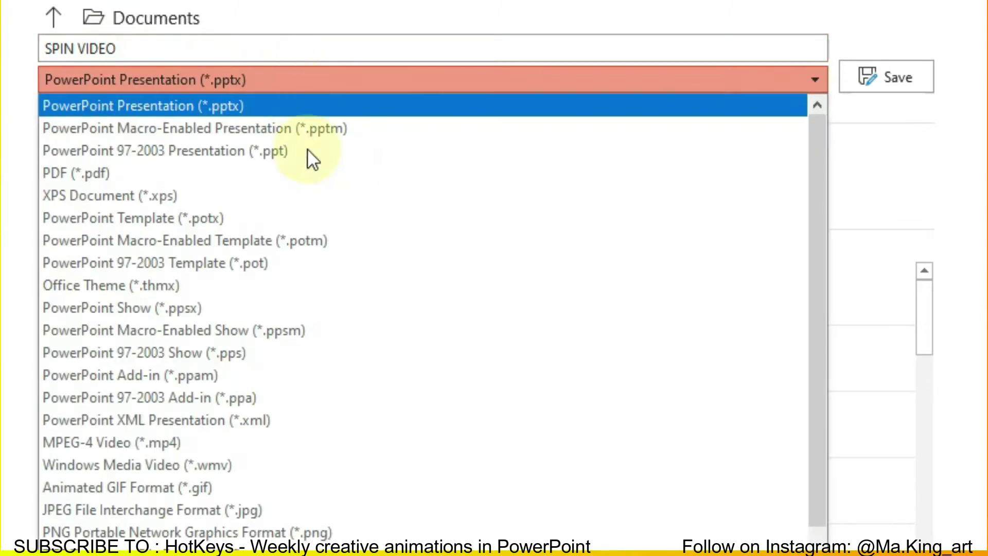
left_click(193, 444)
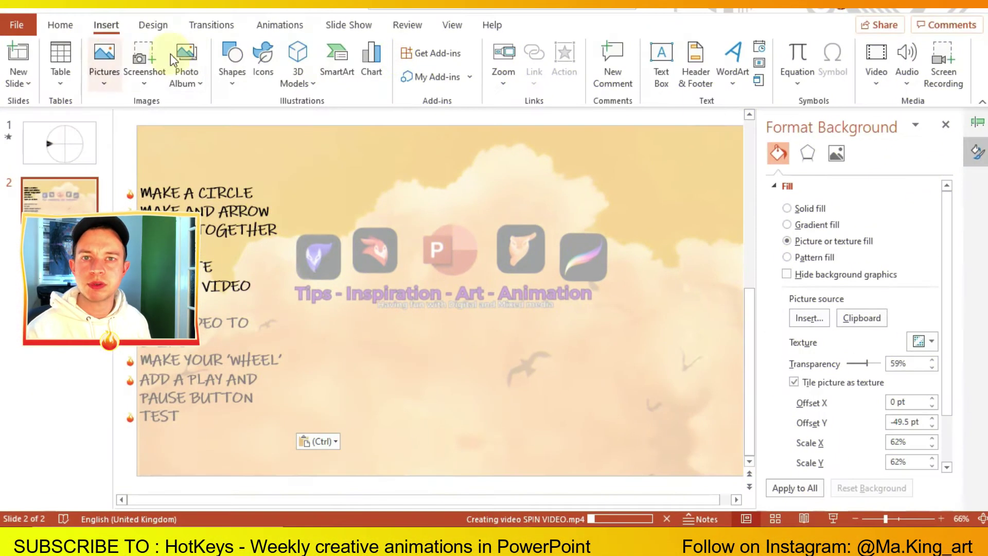
- Insert the SPIN VIDEO.mp4 file from the computer onto slide 2
left_click(904, 66)
left_click(883, 71)
left_click(897, 125)
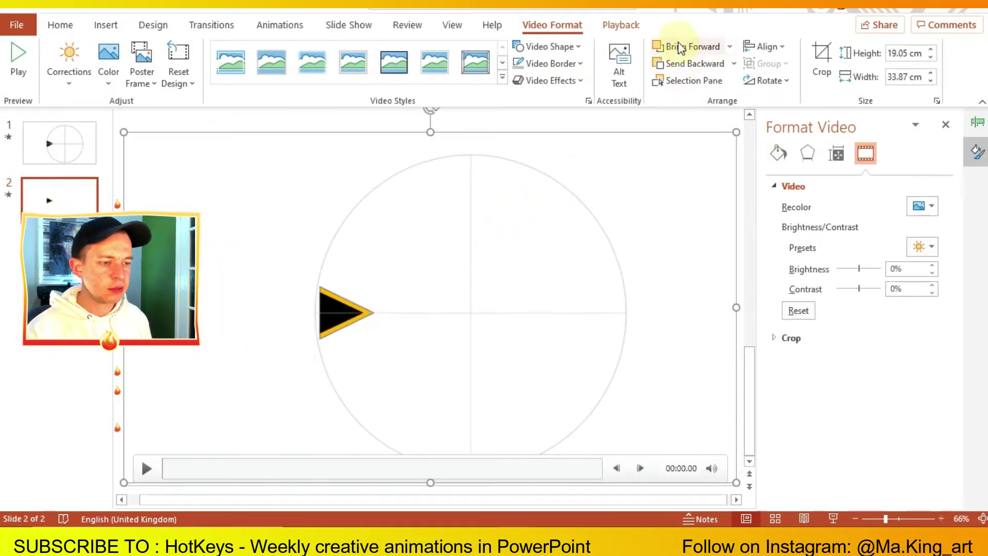
- Crop the video's right, left and top edges down to just the wheel
left_click(822, 60)
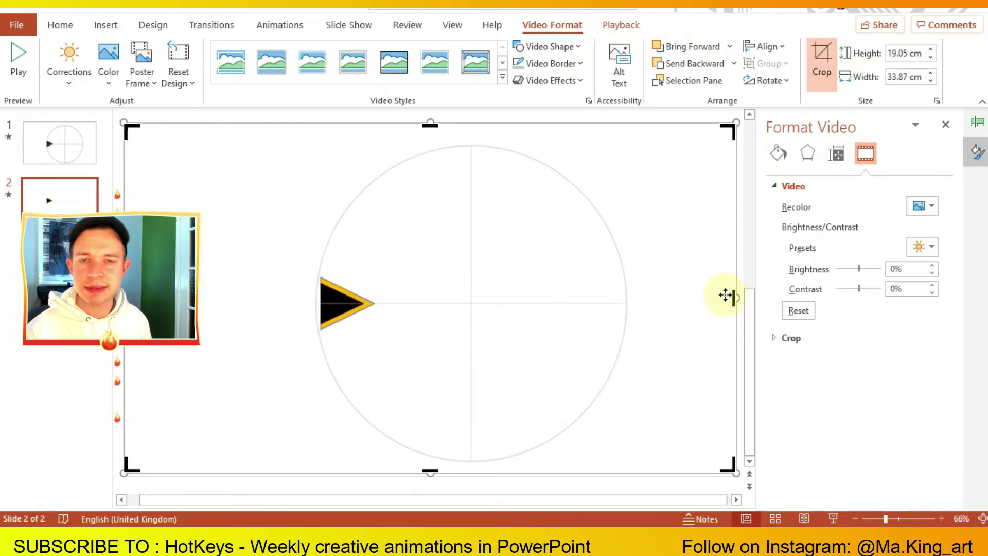
left_click_drag(733, 299, 636, 298)
left_click_drag(126, 299, 313, 306)
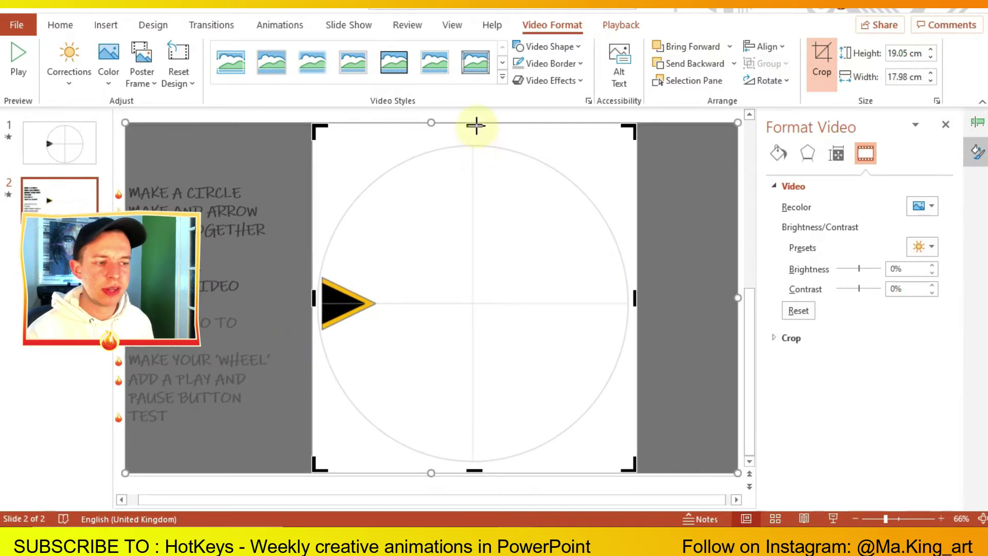
left_click_drag(476, 125, 477, 142)
left_click(346, 24)
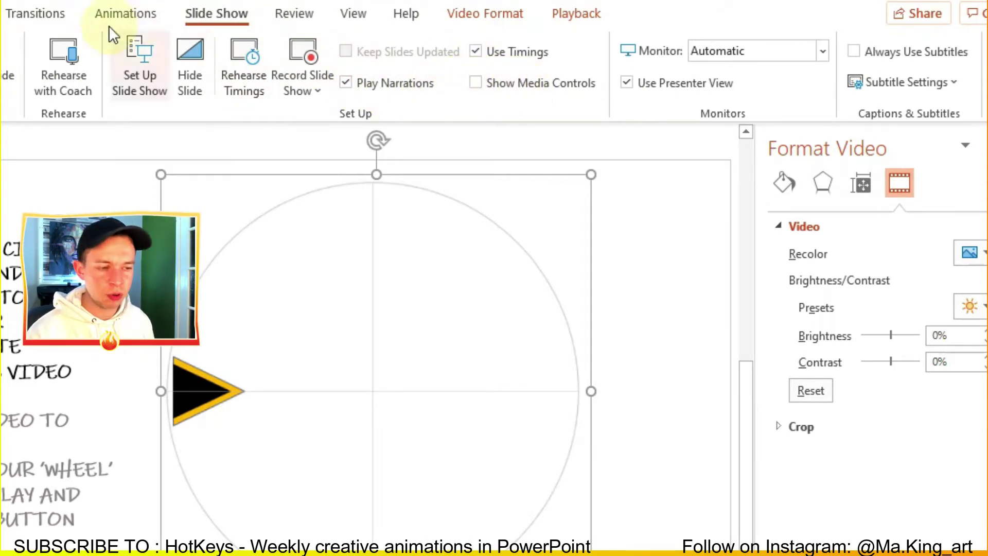
- Set slide 2 to advance automatically after 23:59:59 instead of on mouse click
left_click(48, 16)
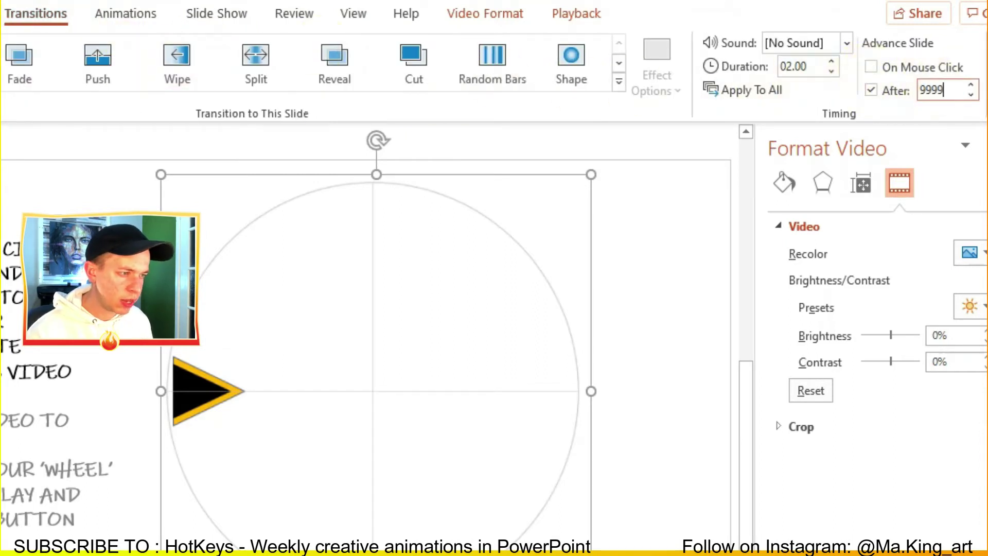
key("Return")
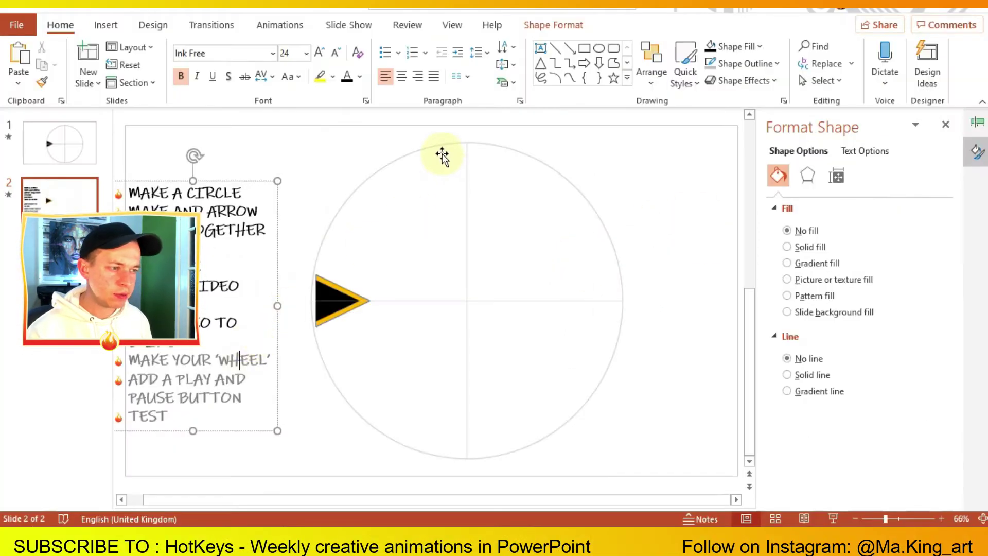
- Drag the wheel video lower down the slide
left_click(437, 147)
left_click_drag(425, 149, 446, 427)
left_click(431, 248)
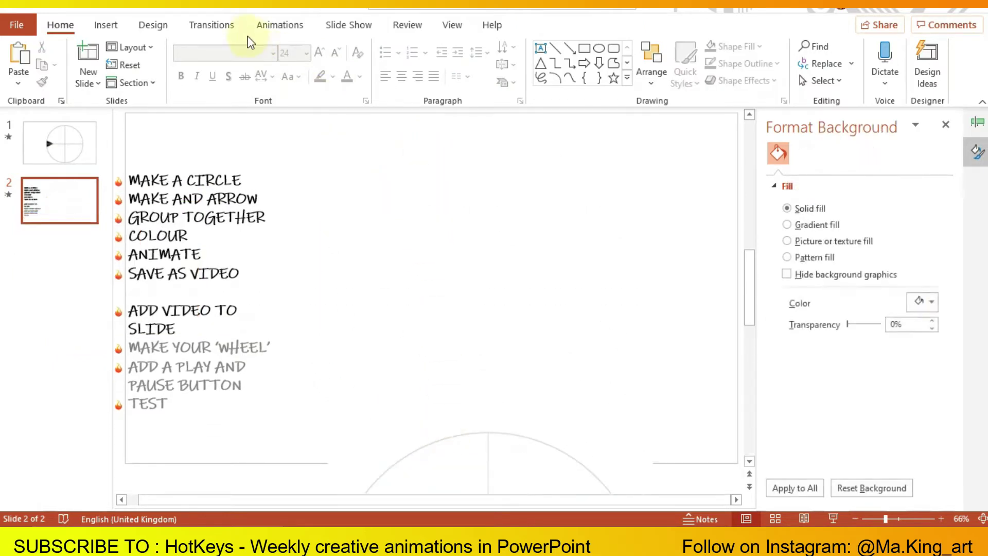
- Insert a pie chart on the slide
left_click(108, 27)
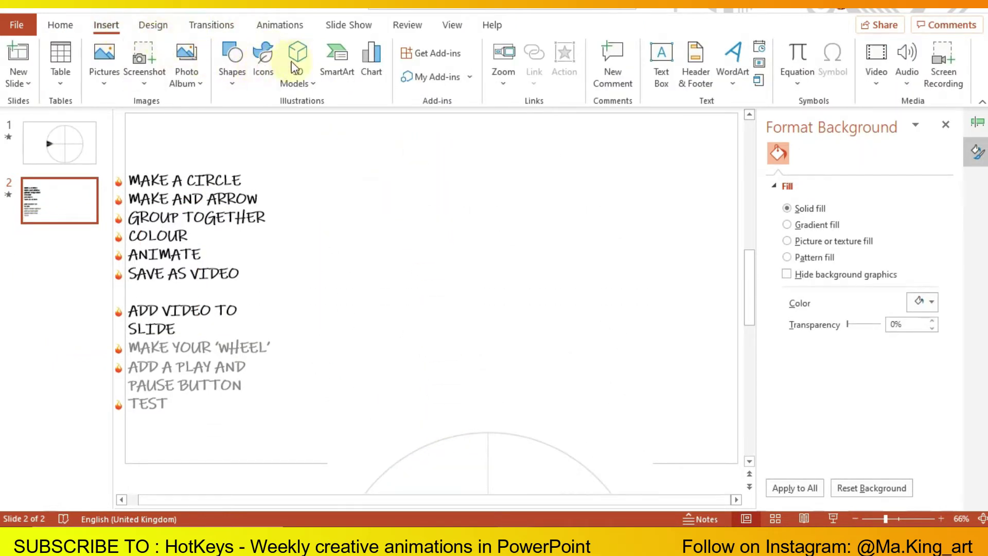
left_click(369, 62)
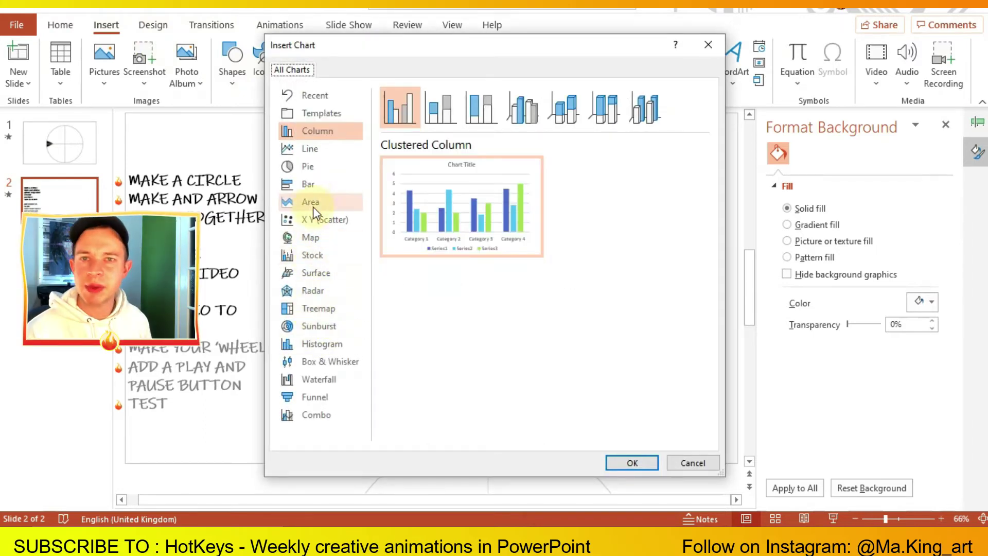
left_click(313, 166)
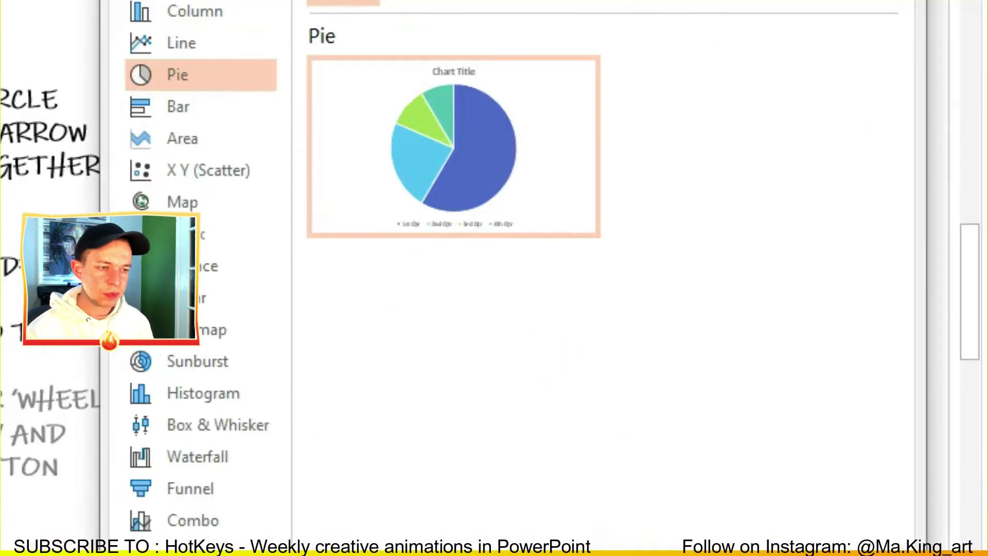
key("Return")
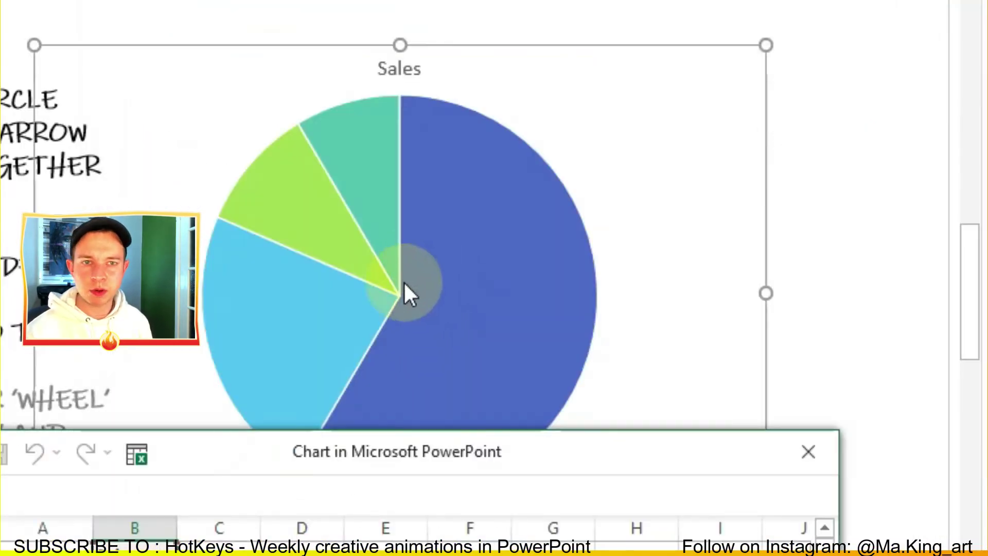
- Replace the categories in A2:A5 with MATT, MARK, LUKE and JOHN
left_click_drag(288, 450, 288, 24)
scroll(340, 187, "down", 1)
scroll(221, 131, "up", 1)
left_click(156, 158)
type("MATT")
left_click(153, 184)
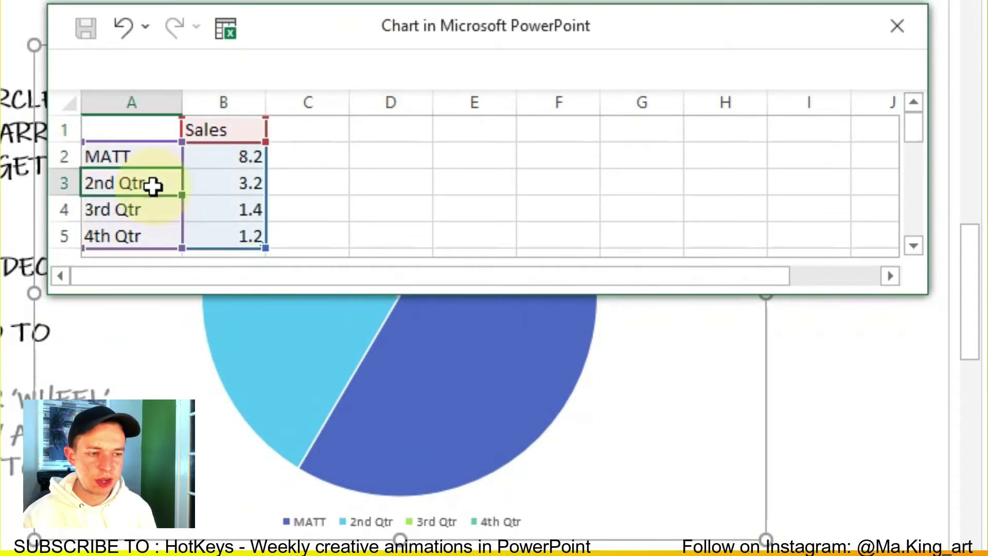
type("MARK")
left_click(152, 214)
type("LUK")
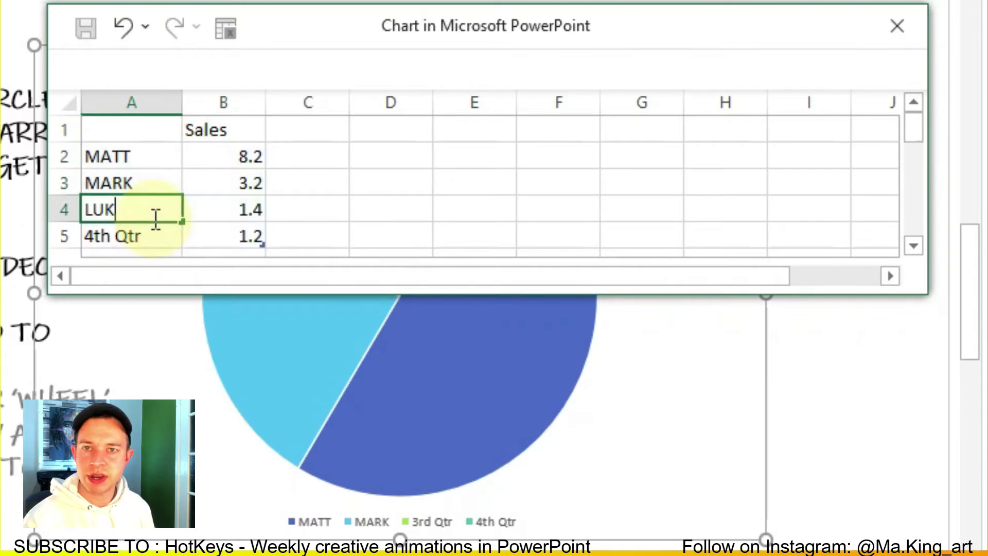
type("E")
left_click(153, 238)
type("JOHN")
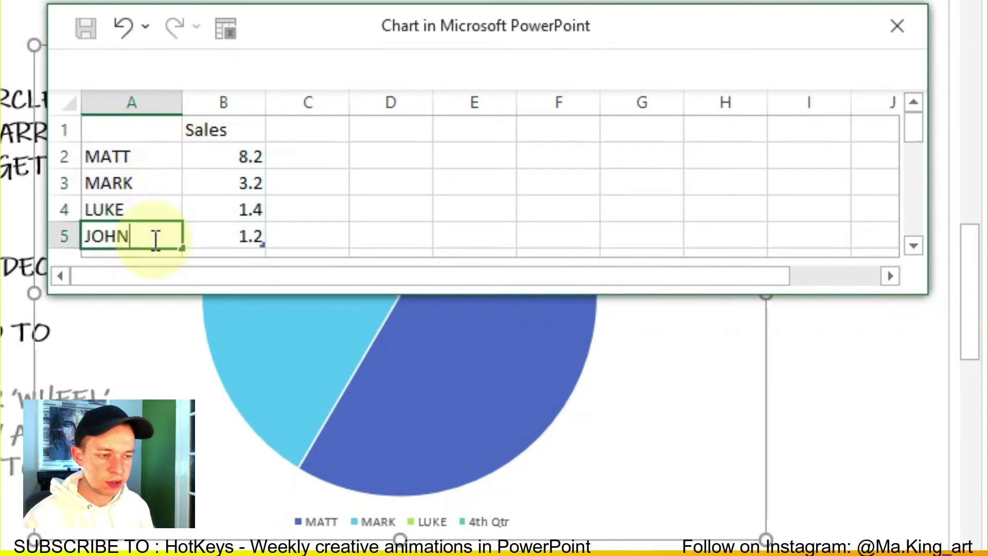
- Extend the chart data range to row 7, entering JK in A6 and the sixth name in A7
left_click_drag(927, 294, 929, 415)
left_click(131, 263)
left_click_drag(181, 249, 181, 300)
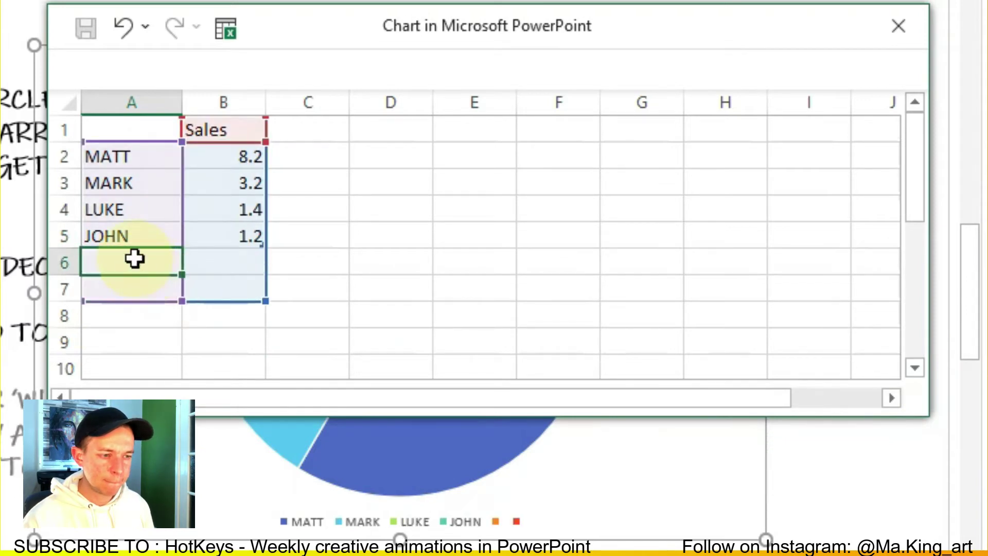
double_click(134, 258)
type("JOHN")
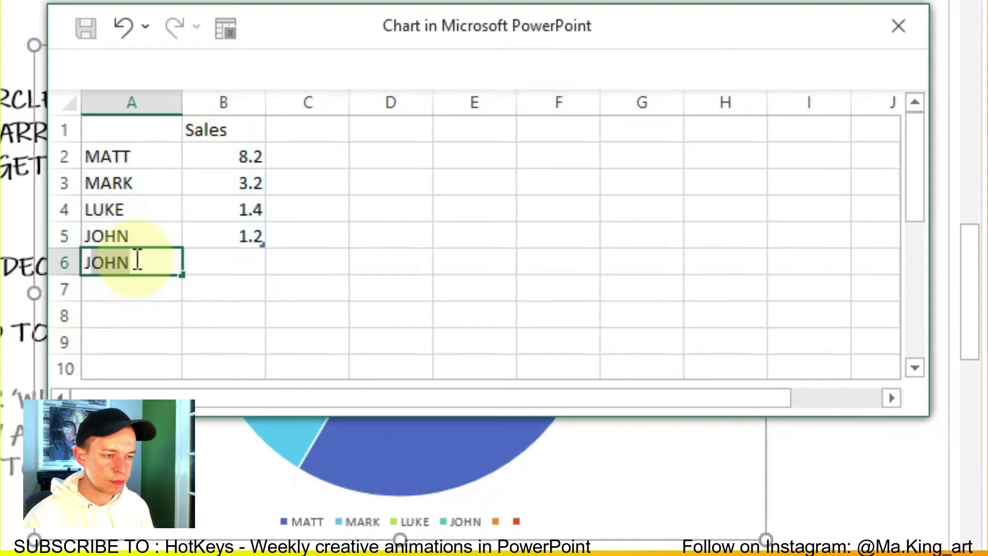
key("BackSpace")
key("BackSpace")
key("BackSpace")
type("K")
left_click(164, 297)
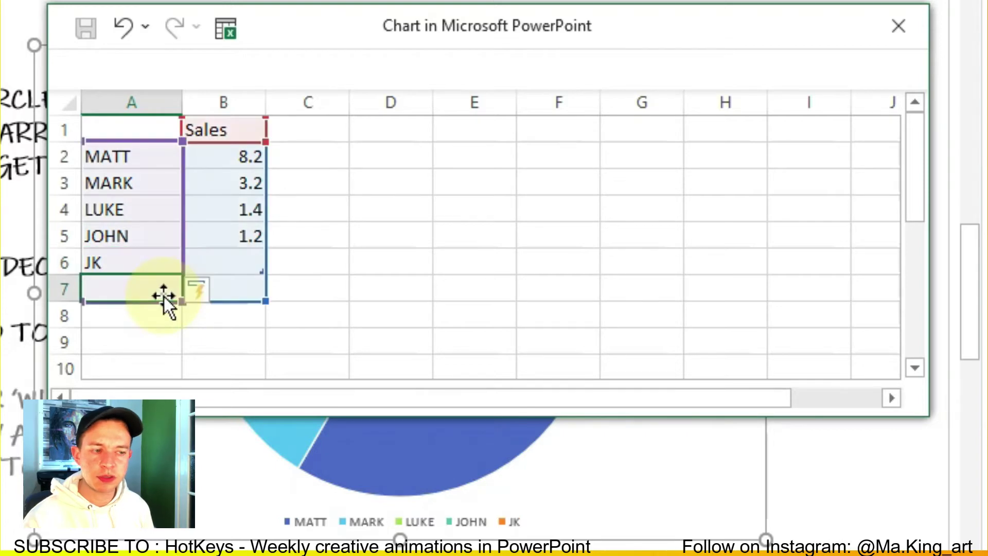
type("L")
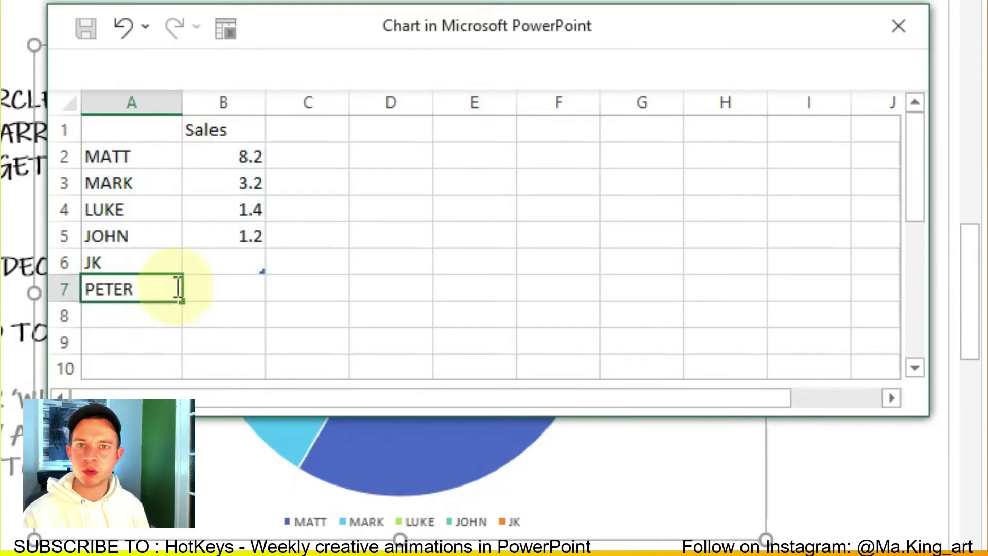
- Enter a Sales value of 1 for each name in column B
left_click(235, 161)
type("1")
key("Return")
type("1")
key("Return")
type("1")
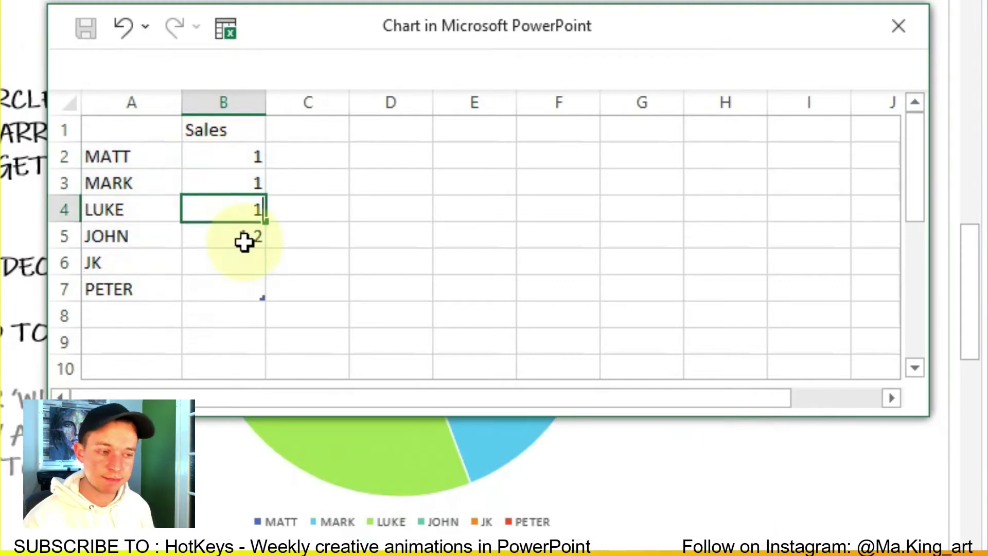
key("Return")
type("1")
key("Return")
type("1")
key("Return")
type("1")
left_click(276, 254)
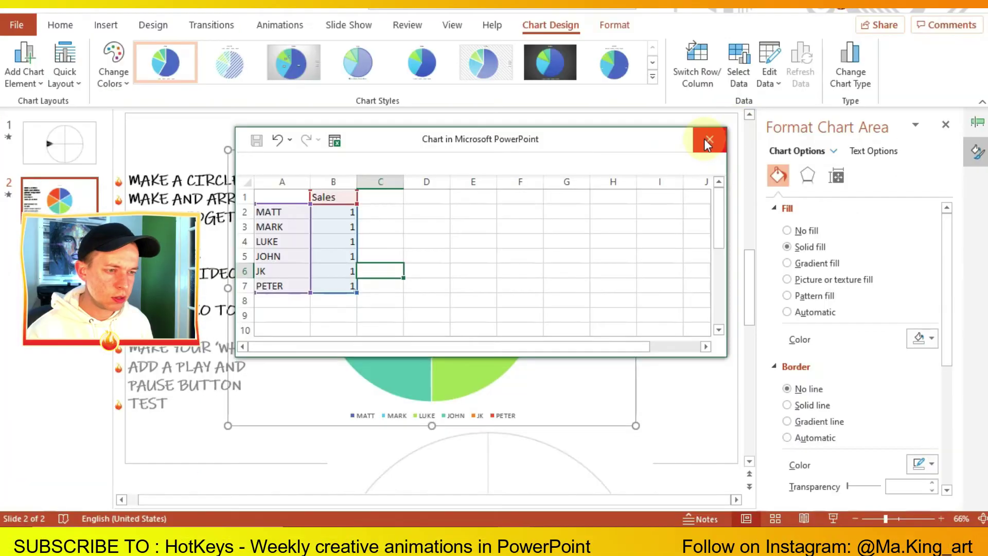
- Close the data sheet, apply Quick Layout 5 with names on the slices, and delete the Sales title
left_click(709, 141)
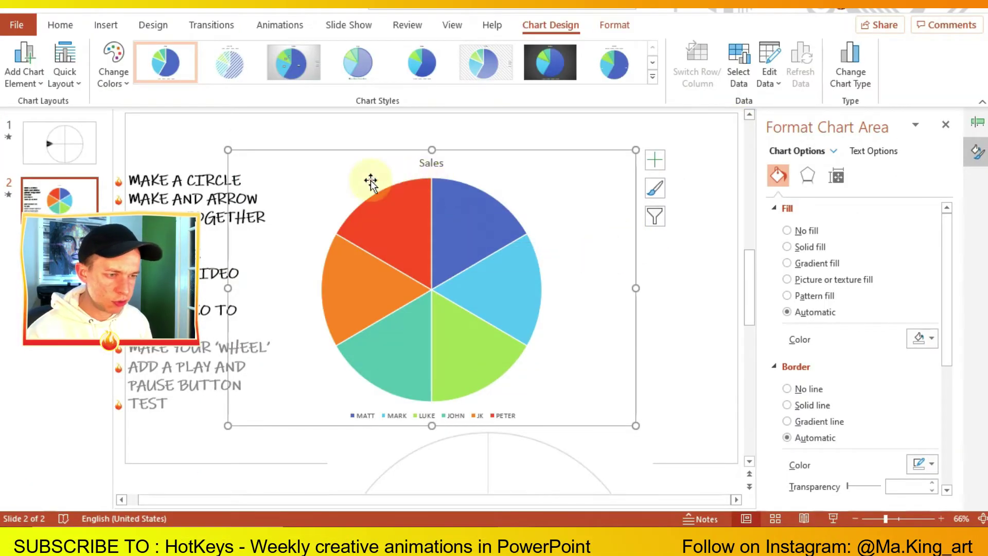
left_click(65, 75)
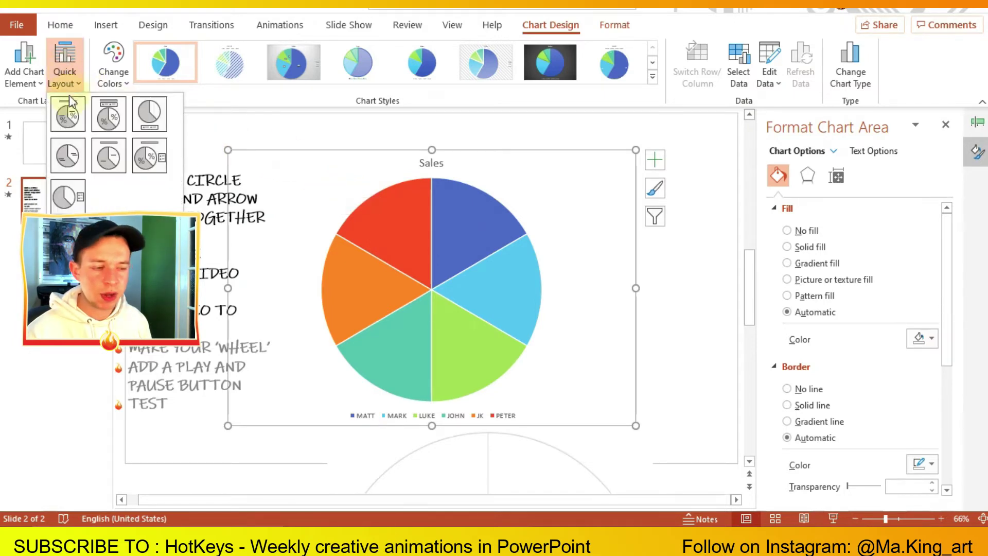
left_click(108, 159)
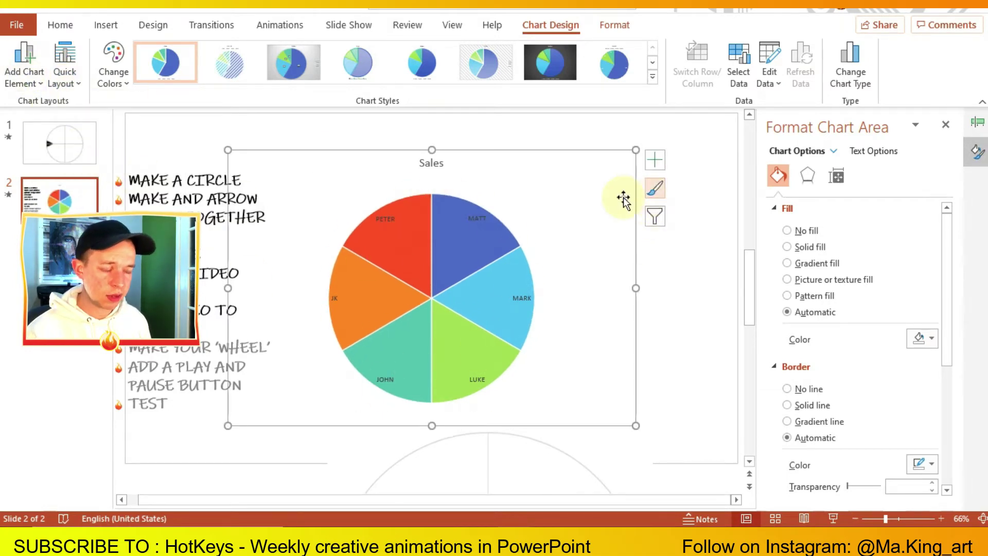
left_click_drag(430, 178, 455, 169)
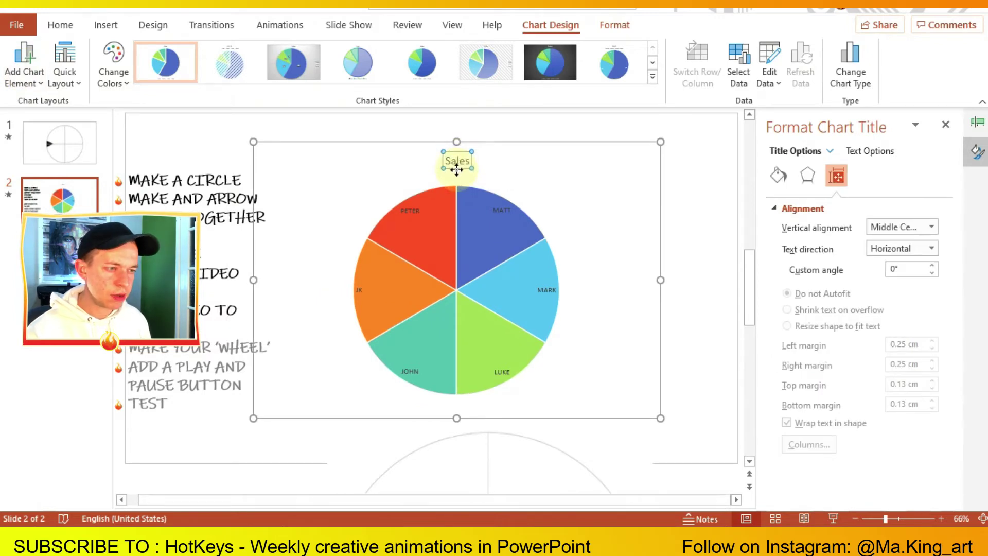
key("Delete")
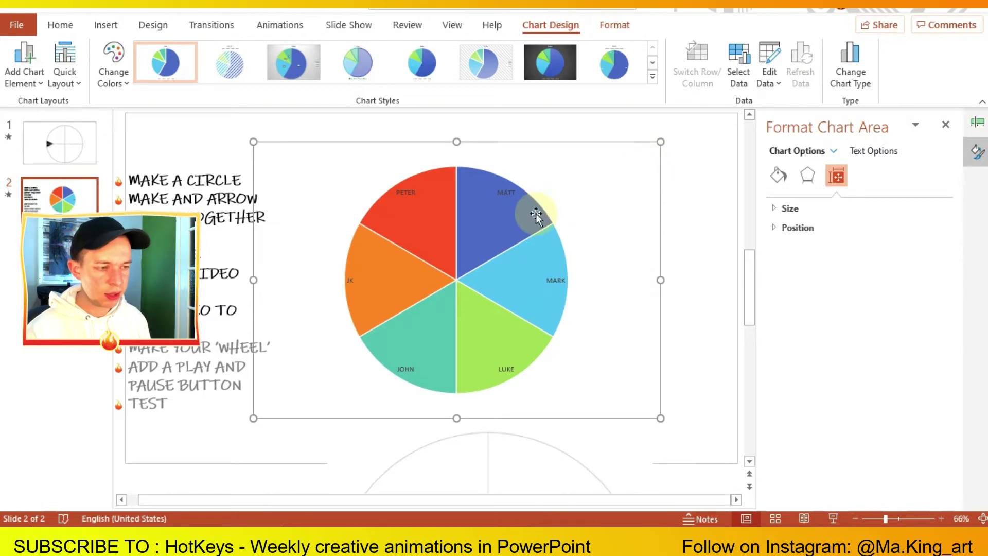
- Select the pie slices and bring up the chart colour palettes
left_click_drag(530, 212, 517, 225)
left_click(669, 192)
left_click(745, 193)
scroll(842, 336, "up", 2)
- Apply the red monochrome palette to the pie and select the name labels
left_click(775, 323)
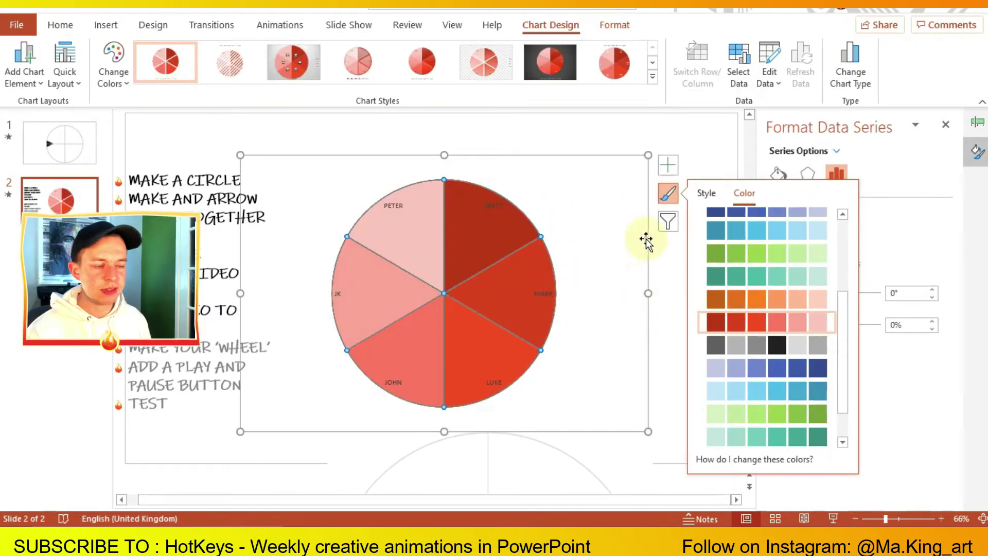
left_click(706, 194)
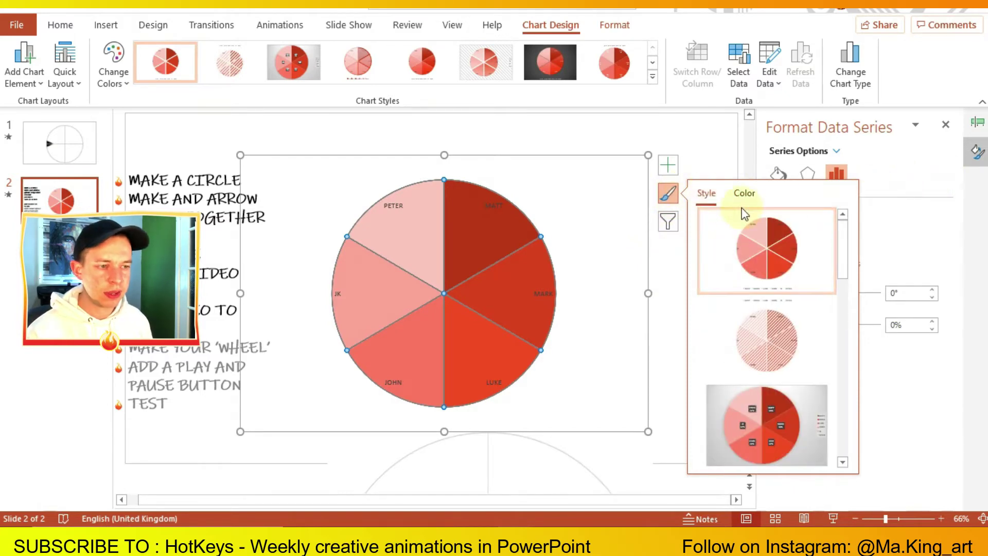
left_click(541, 292)
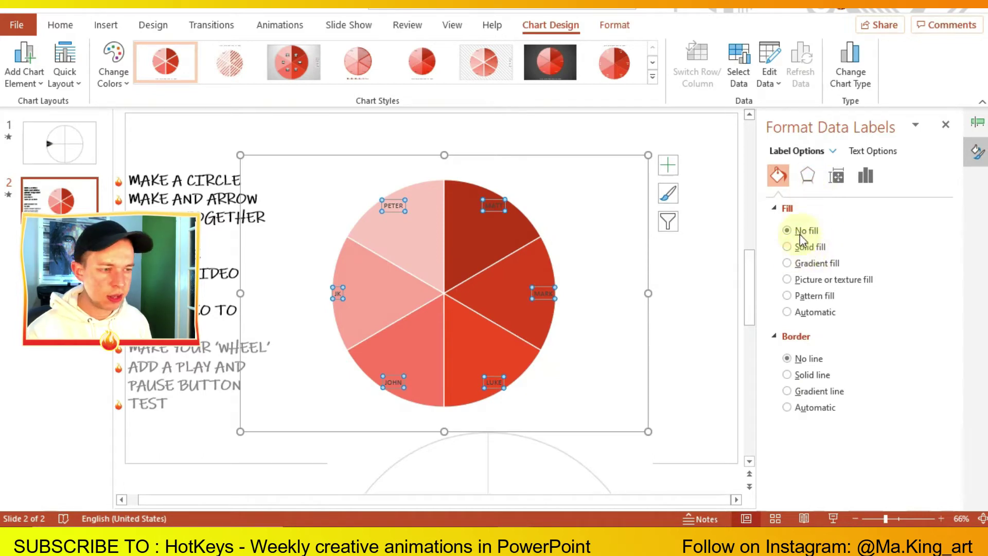
- Enlarge the name labels to 32 pt and colour them white
left_click(75, 24)
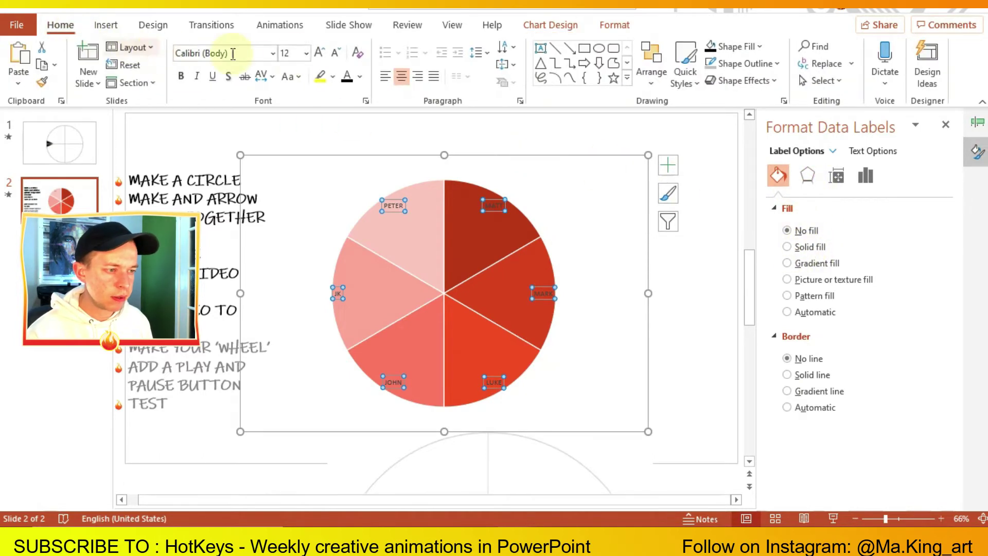
left_click(324, 54)
left_click(324, 54)
left_click(324, 54)
left_click(325, 53)
left_click(325, 53)
left_click(325, 53)
left_click(325, 53)
left_click(360, 76)
left_click(348, 135)
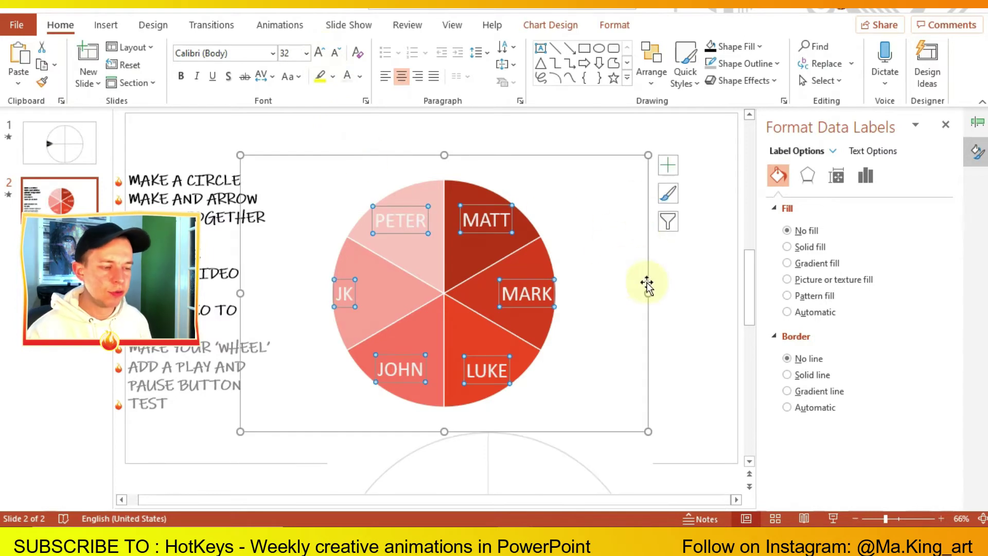
- Select the wheel video behind the chart and widen it to 21 cm
left_click(696, 282)
left_click(558, 456)
left_click(629, 420)
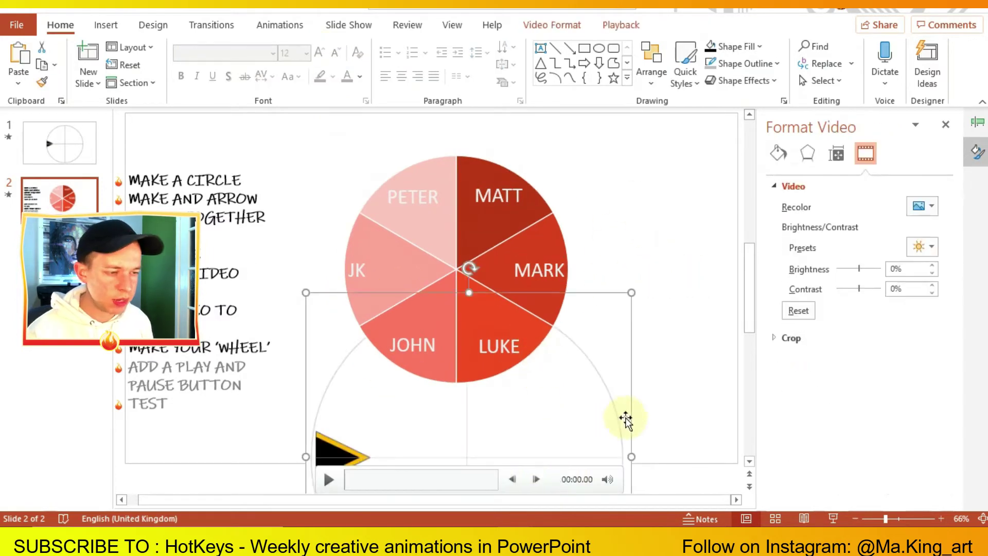
left_click_drag(629, 419, 586, 249)
scroll(611, 457, "up", 1)
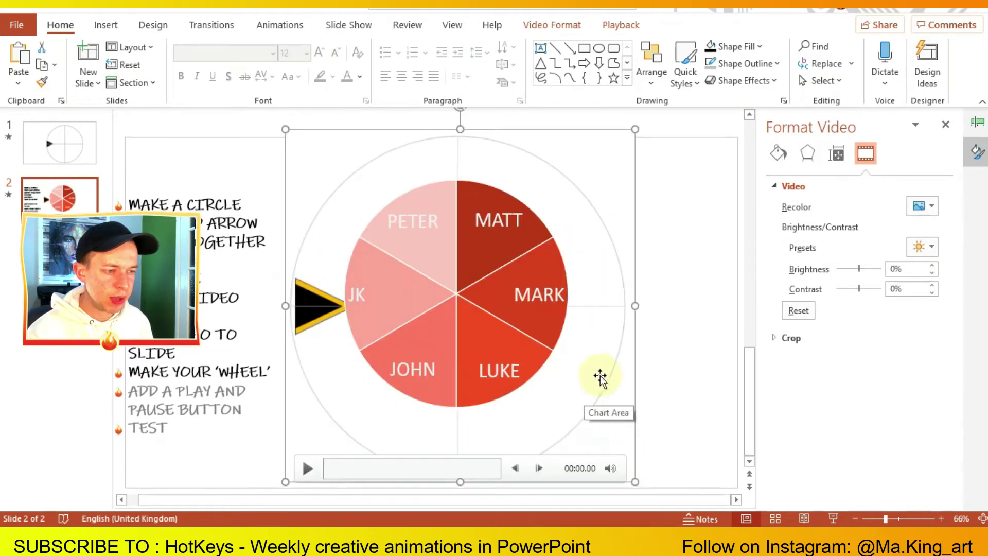
left_click(621, 25)
left_click(60, 25)
left_click(553, 24)
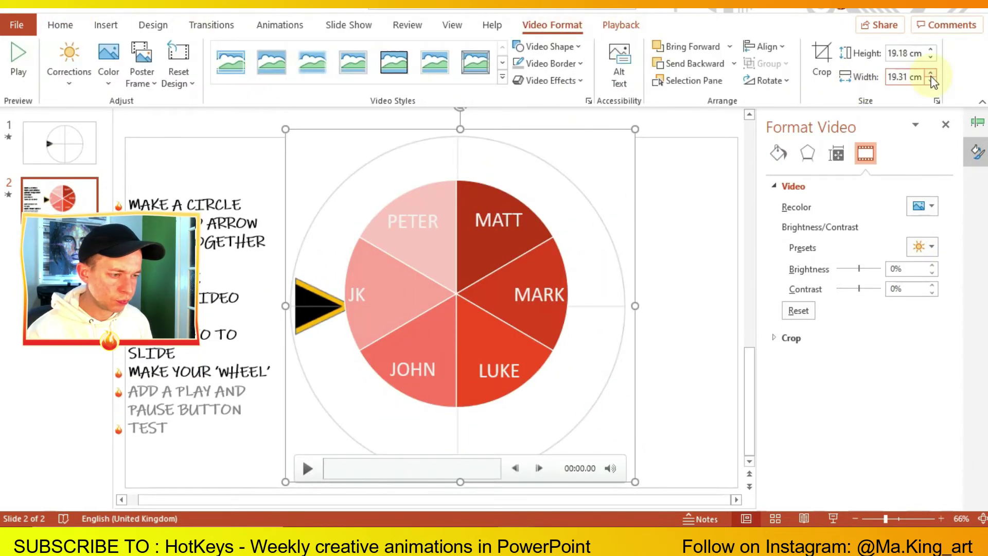
left_click(931, 74)
left_click(932, 74)
left_click(932, 75)
- Play the video to preview the arrow spinning around the wheel
scroll(653, 186, "down", 1)
scroll(653, 186, "up", 1)
left_click(287, 467)
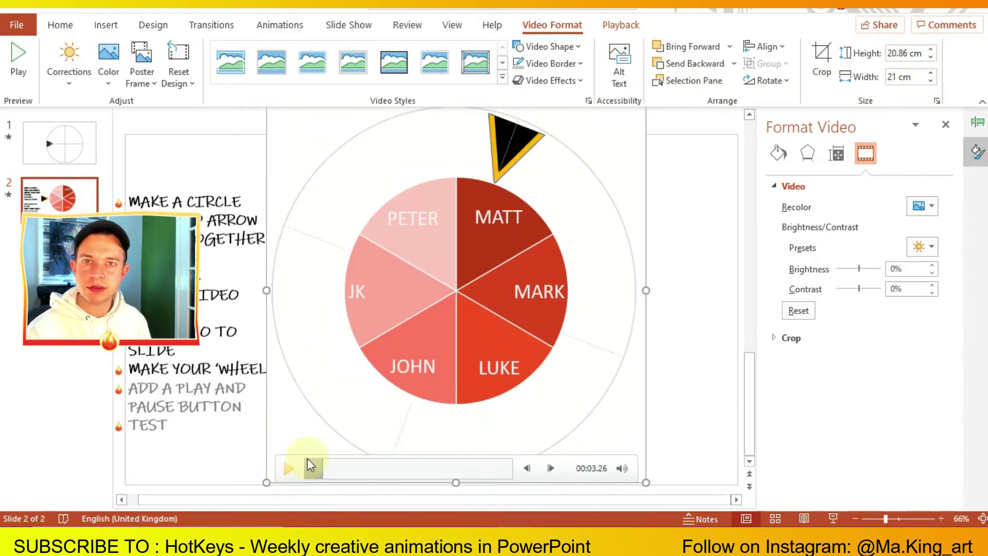
key("Escape")
- Draw a rectangle at the slide's bottom right and place a copy at the top right
left_click(107, 25)
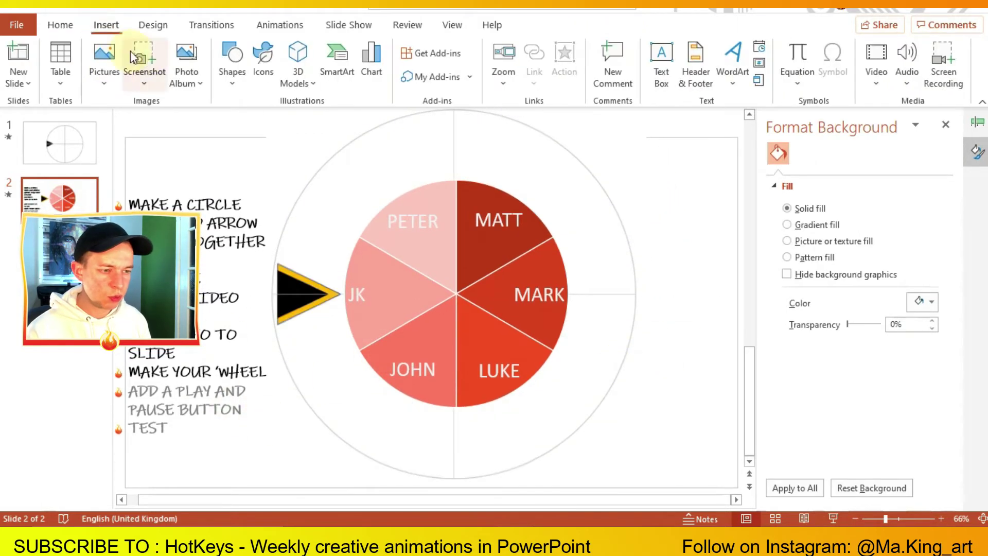
left_click(232, 62)
left_click(259, 126)
left_click_drag(638, 469, 701, 426)
left_click_drag(664, 459, 666, 169)
- Nudge the wheel chart slightly upward, then select both blue rectangles
left_click(442, 281)
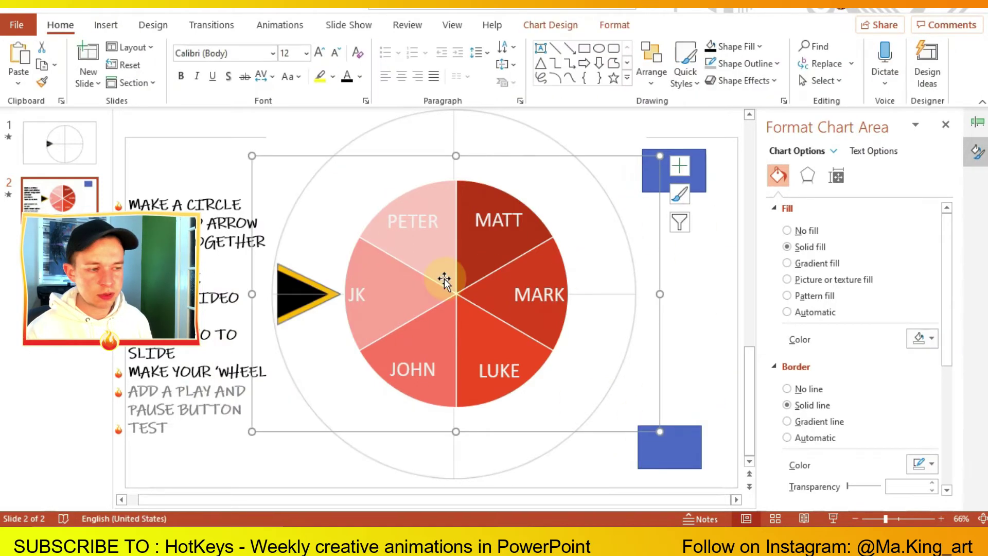
left_click(242, 409)
left_click_drag(242, 410, 128, 391)
left_click(517, 171)
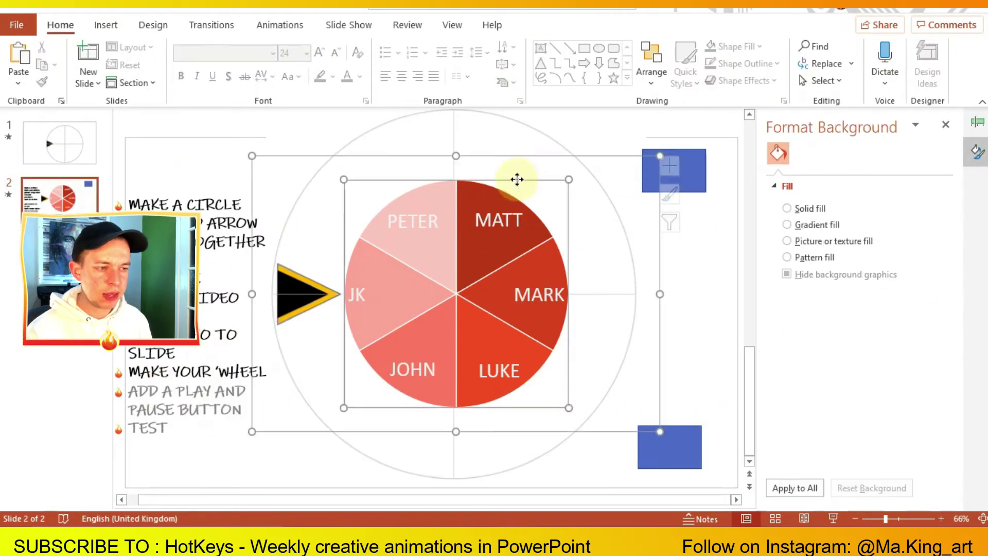
left_click(518, 171)
scroll(591, 155, "down", 2, "ctrl")
left_click(478, 315)
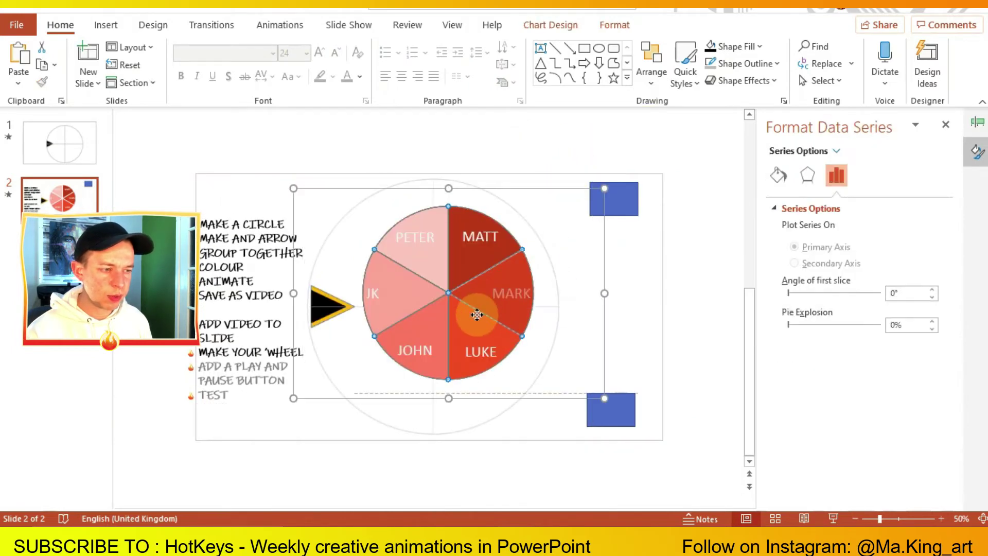
left_click(469, 314)
left_click(529, 397)
mouse_move(530, 397)
left_mouse_down()
mouse_move(523, 409)
mouse_move(572, 397)
mouse_move(520, 401)
mouse_move(554, 393)
mouse_move(521, 388)
mouse_move(530, 389)
left_mouse_up()
left_click(614, 198)
left_click(611, 410, "shift")
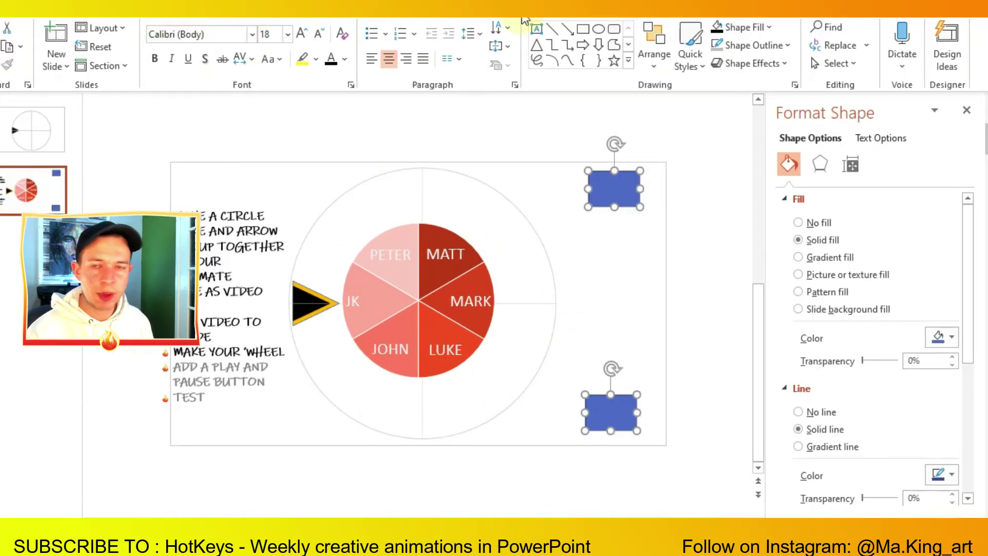
- Give both rectangles an orange fill, a thick dark-orange outline and a round bevel
left_click(523, 16)
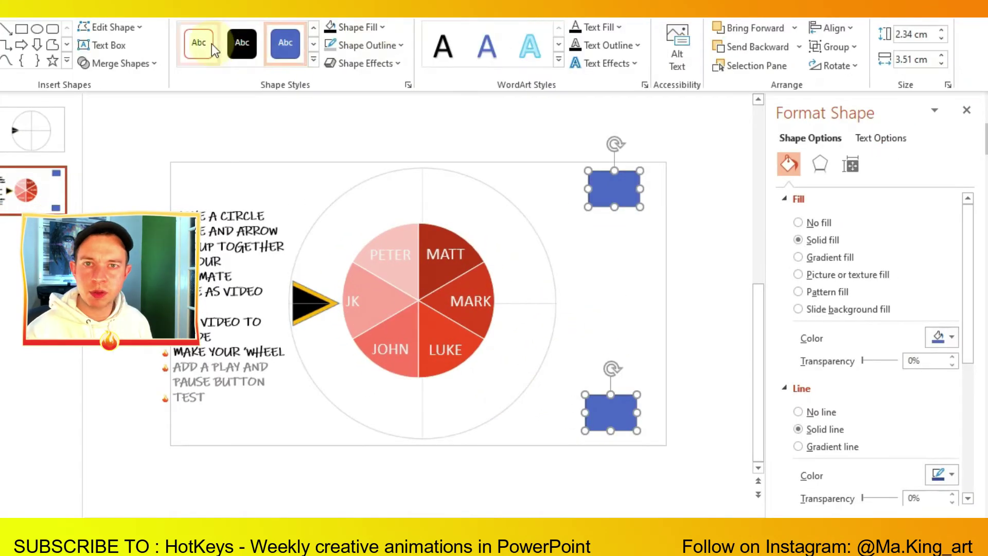
left_click(365, 30)
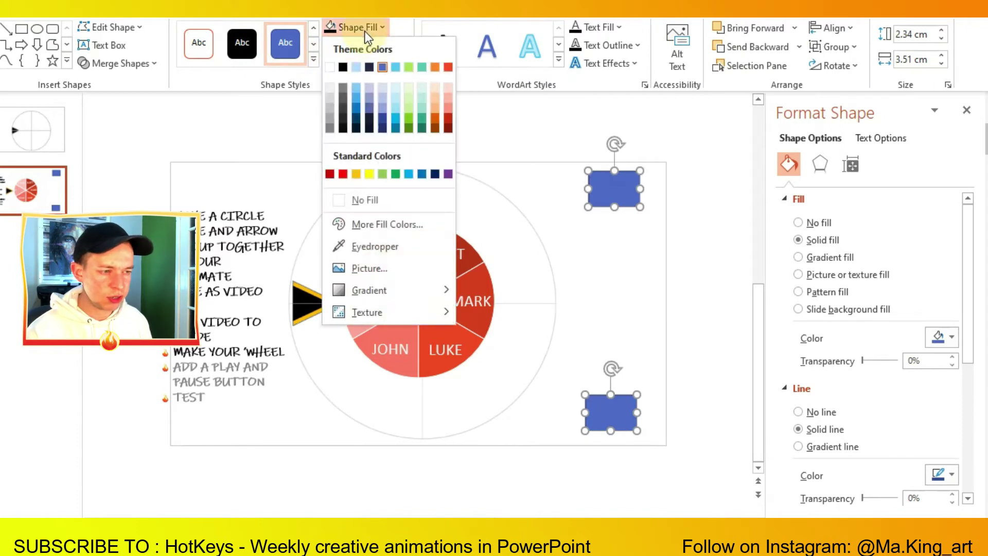
left_click(432, 110)
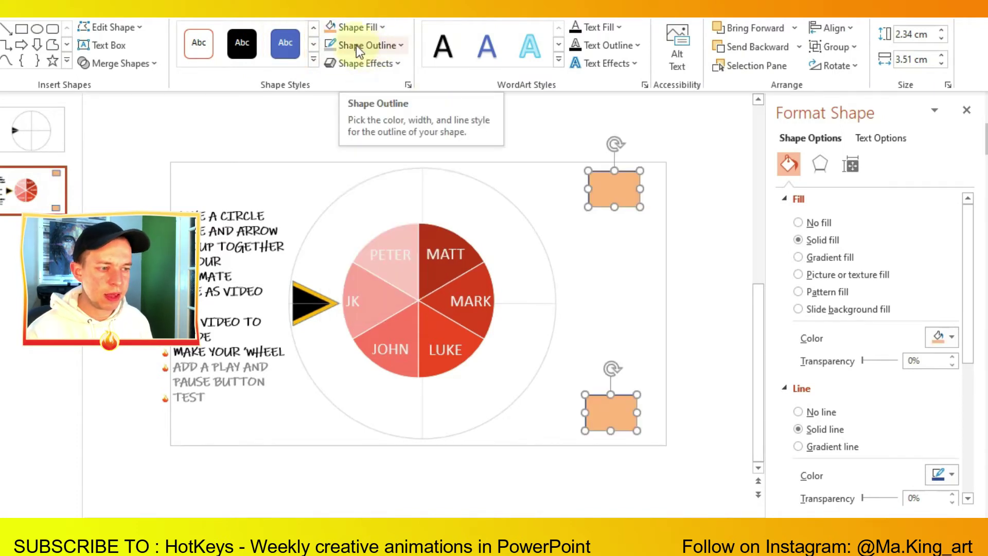
left_click(357, 44)
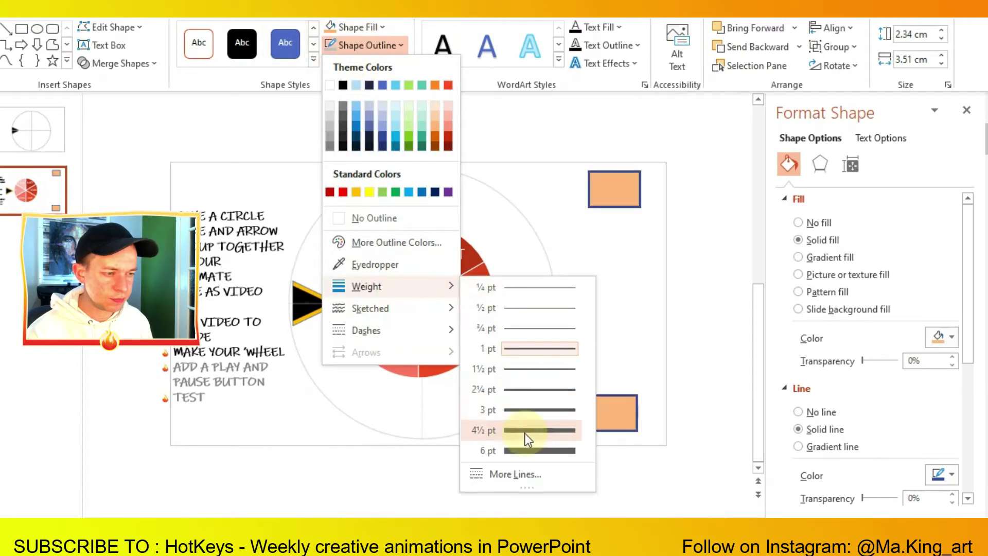
left_click(525, 431)
left_click(364, 63)
mouse_move(381, 285)
left_click(590, 474)
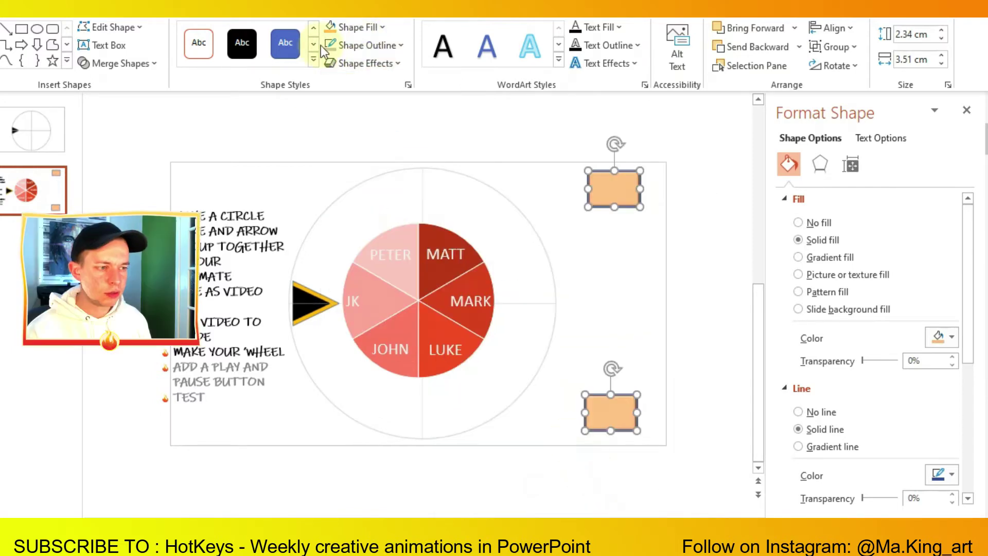
left_click(362, 46)
left_click(434, 137)
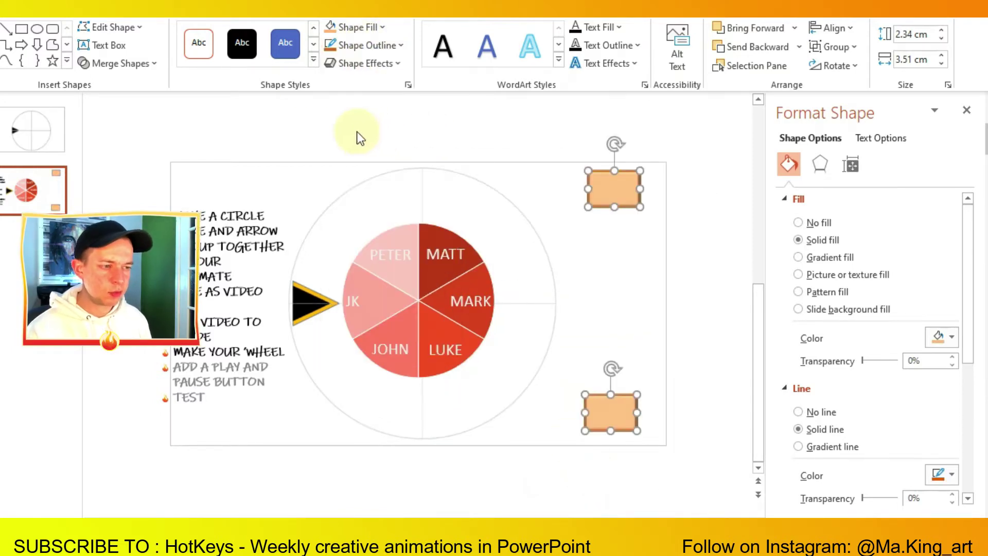
- Label the top rectangle SPIN and the bottom one STOP
left_click(615, 194)
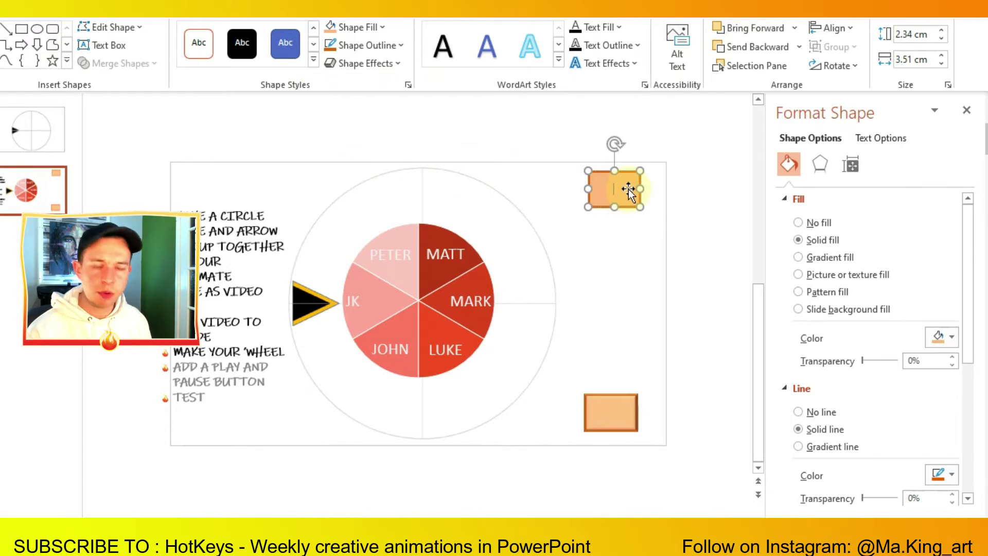
left_click(617, 412)
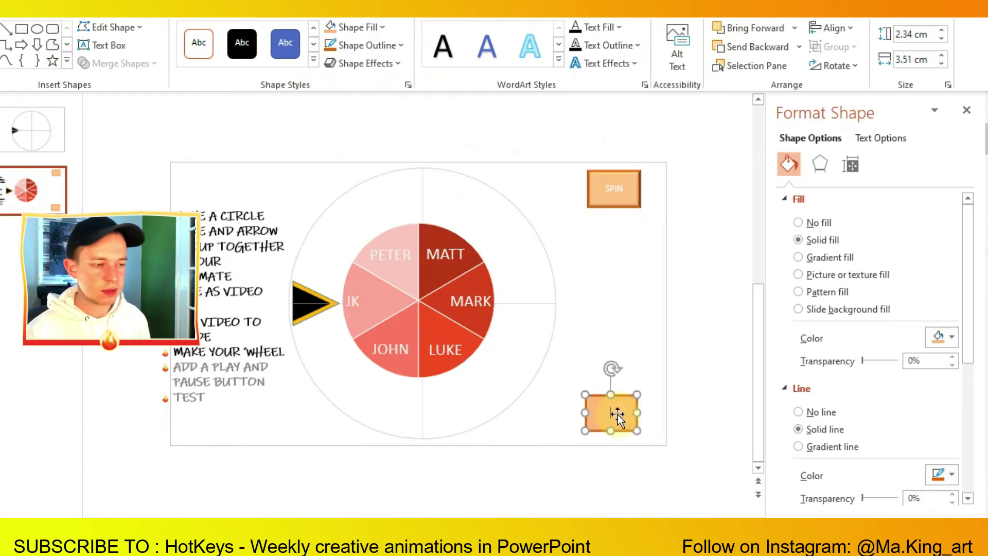
type("STOP")
left_click(624, 291)
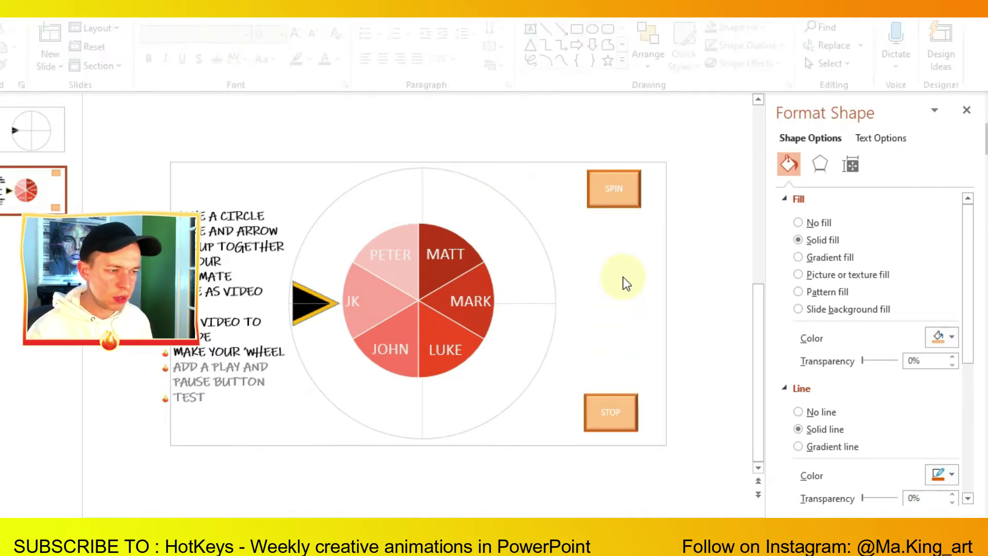
- Set the SPIN VIDEO play effect to not repeat and to trigger on clicking the SPIN rectangle
left_click(266, 16)
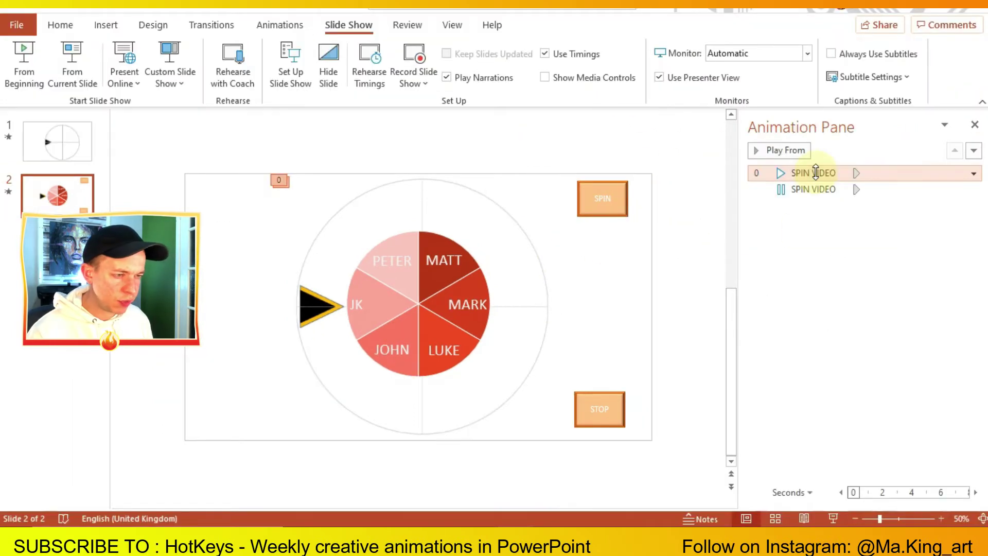
left_click(974, 173)
left_click(877, 239)
left_click(286, 243)
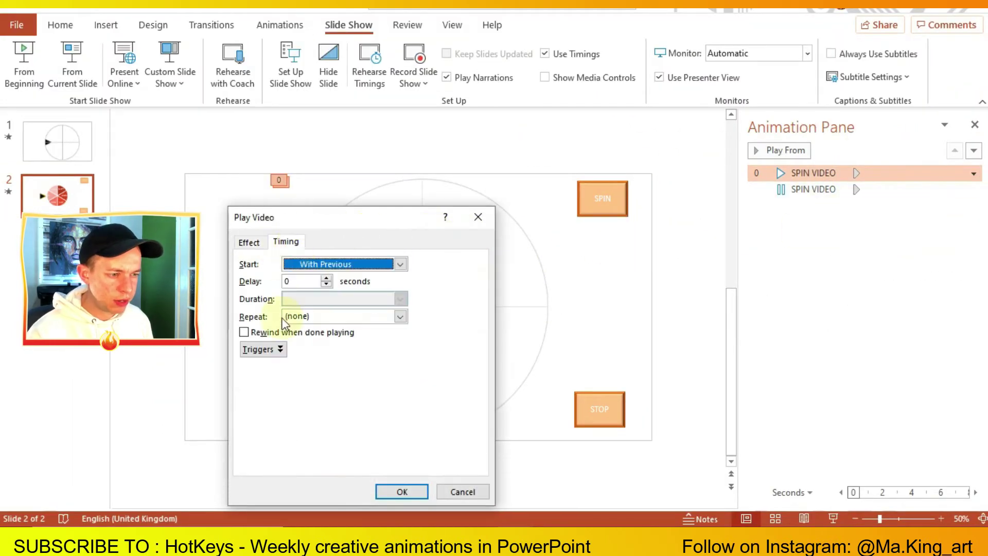
left_click(400, 316)
left_click(355, 326)
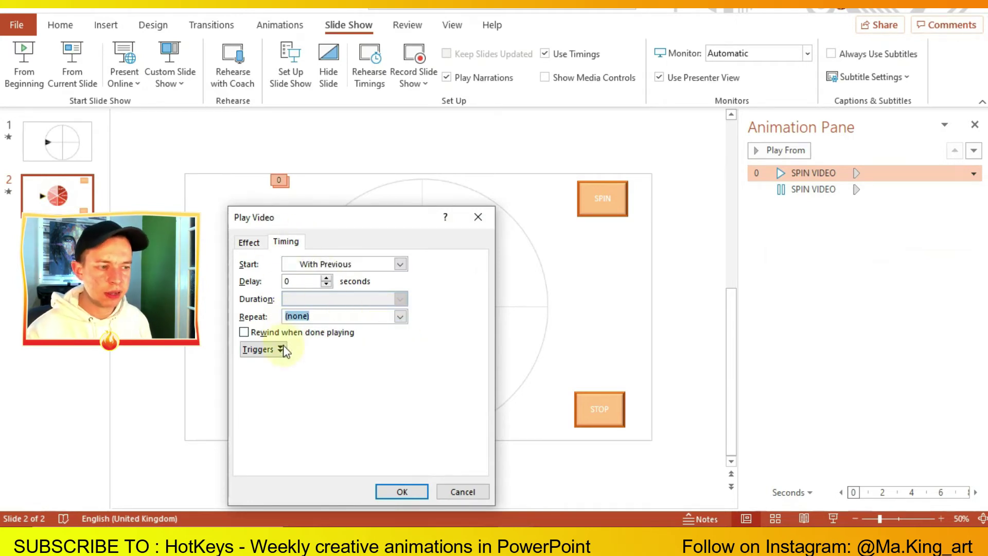
left_click(263, 350)
left_click(244, 382)
left_click(377, 382)
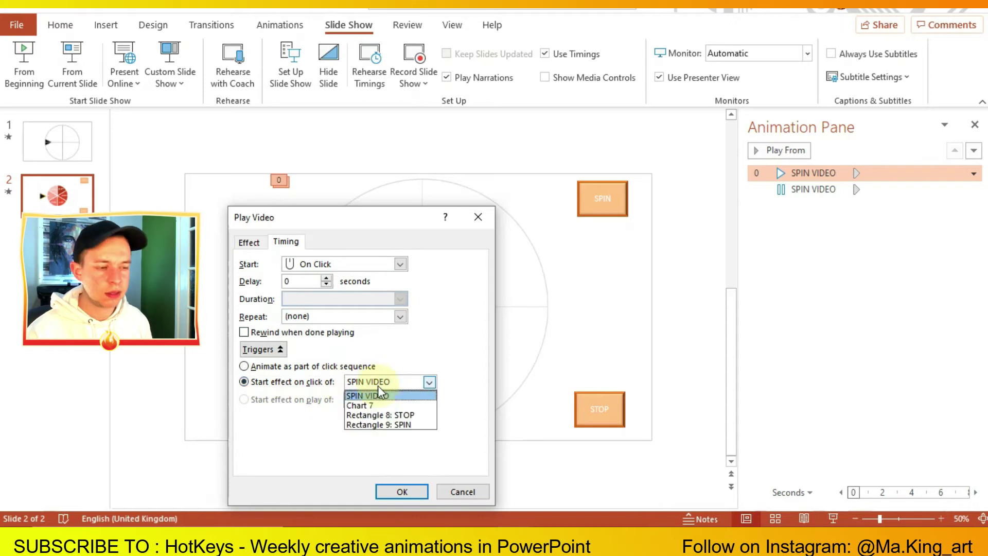
left_click(381, 423)
left_click(250, 242)
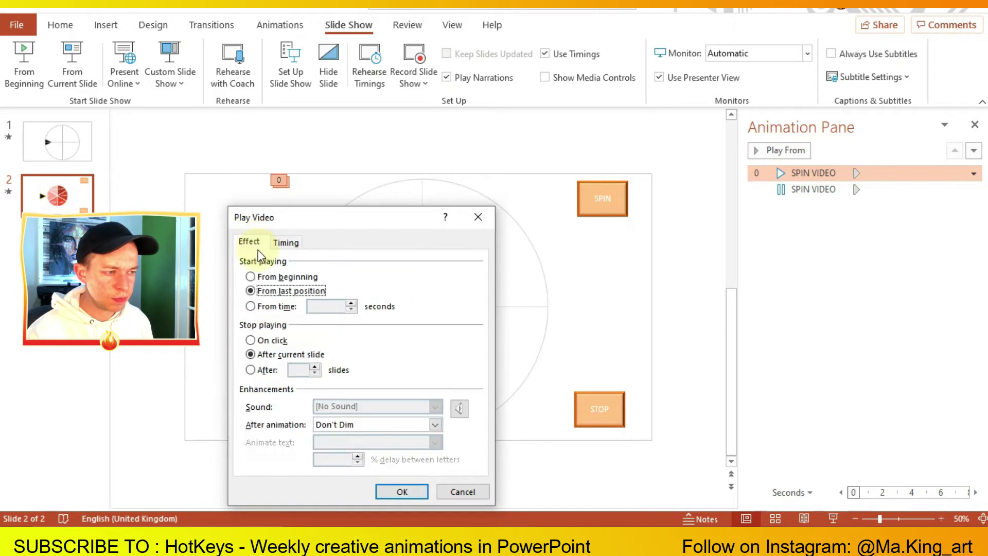
left_click(403, 490)
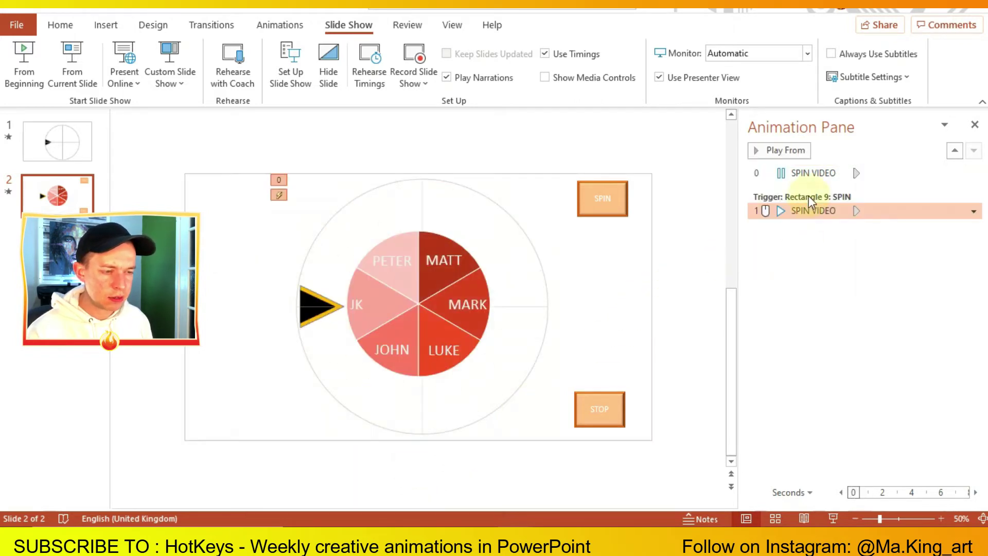
- Set the SPIN VIDEO pause effect to trigger on clicking the STOP rectangle
left_click(808, 173)
right_click(847, 179)
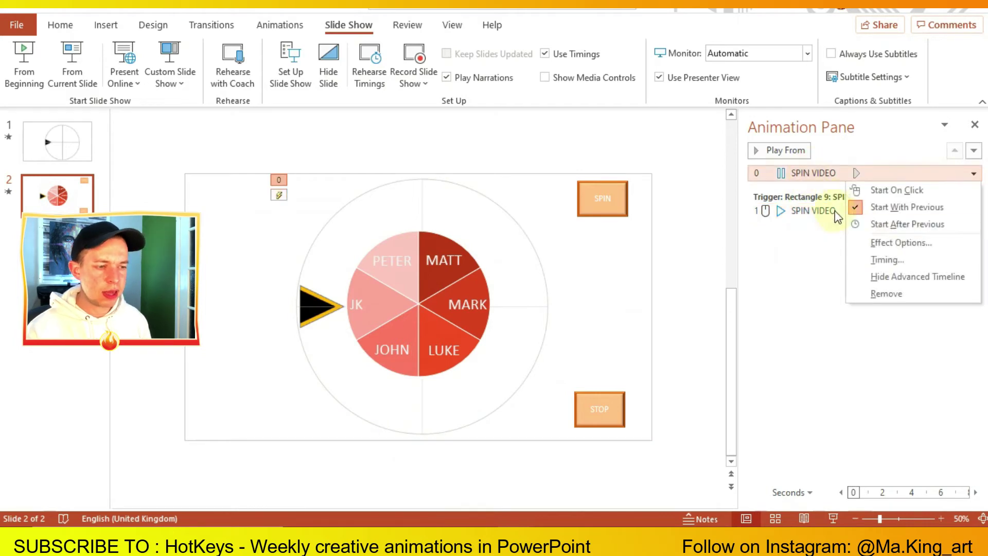
left_click(884, 257)
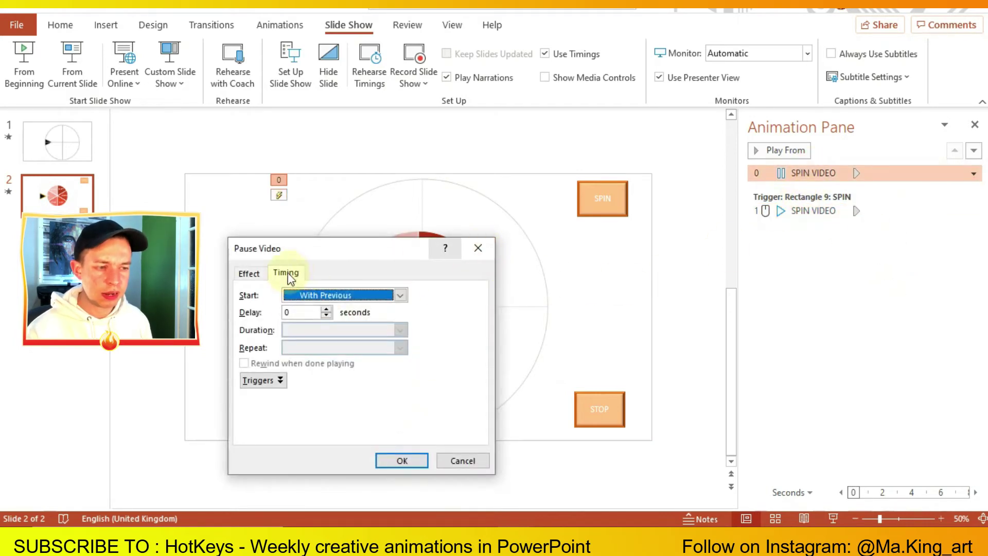
left_click(259, 380)
left_click(245, 413)
left_click(369, 414)
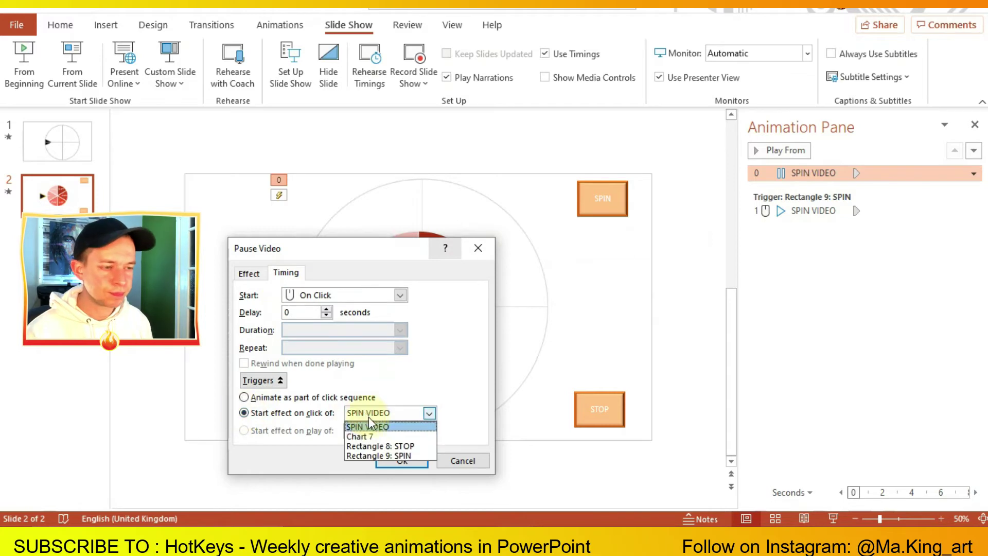
left_click(373, 446)
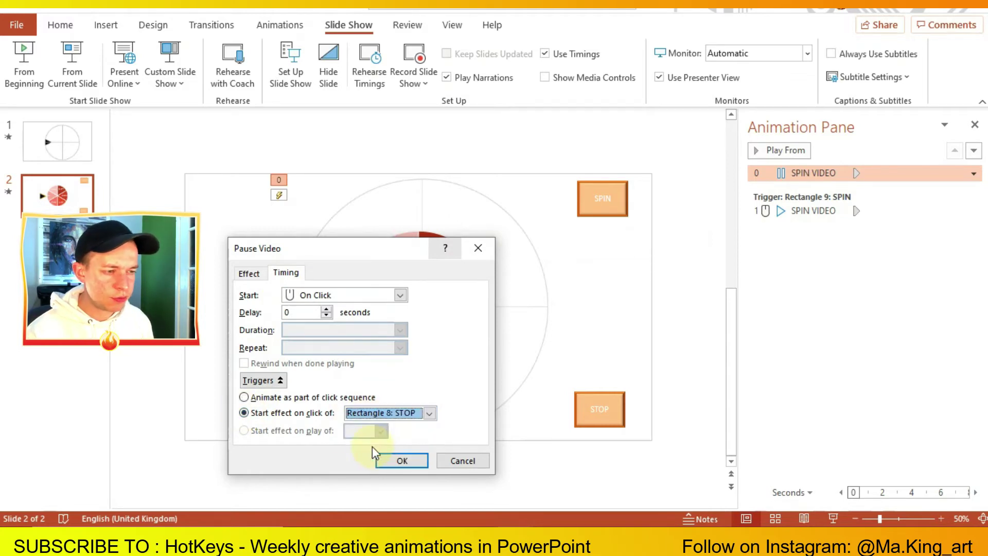
left_click(402, 461)
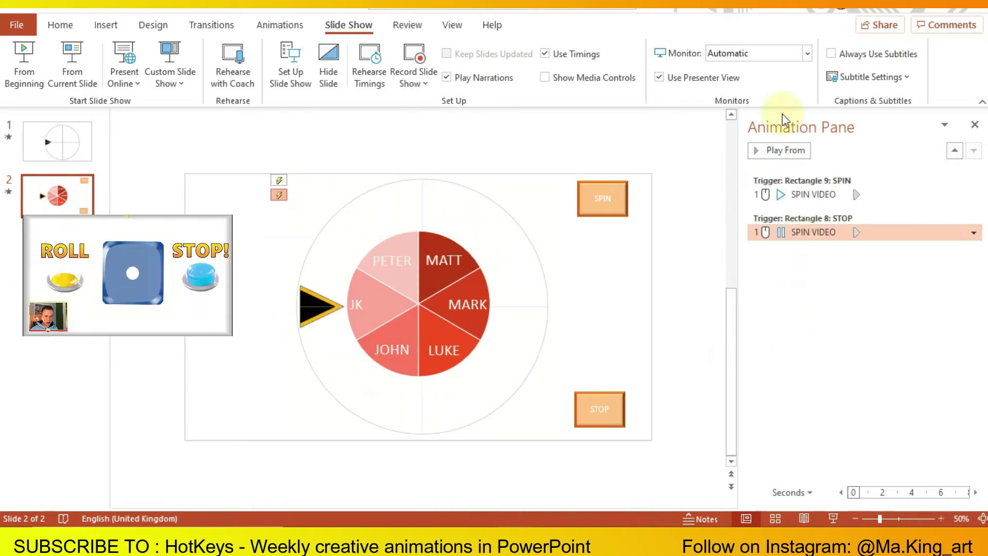
- Set the SPIN-triggered play-video animation to Start With Previous
right_click(846, 238)
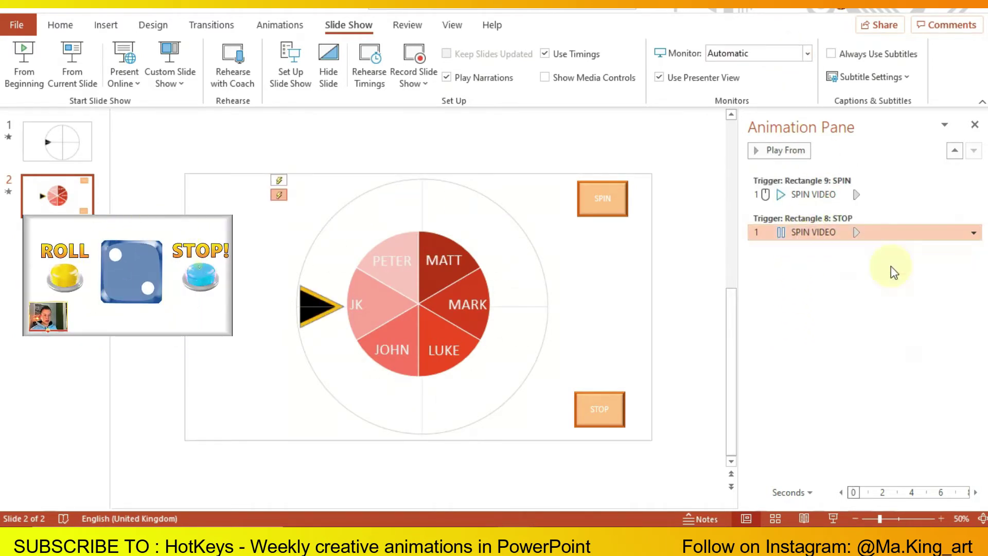
left_click(801, 194)
right_click(847, 200)
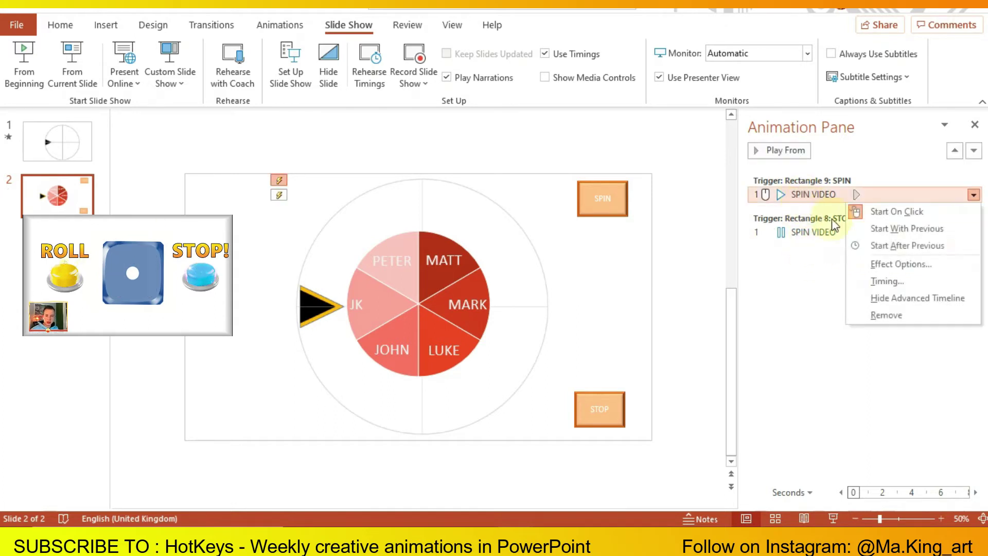
left_click(878, 229)
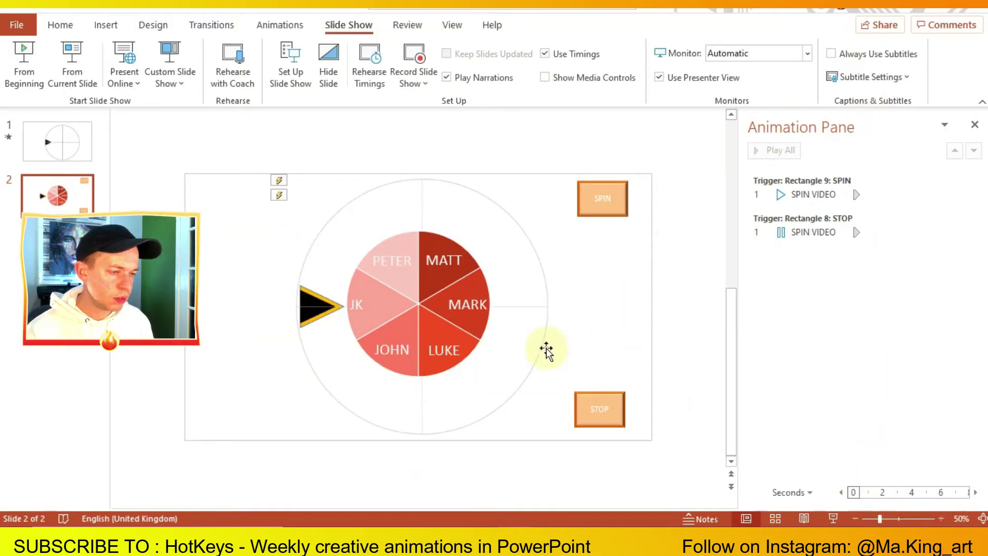
- Select the pie chart wheel and open its data sheet with Edit Data
left_click(476, 280)
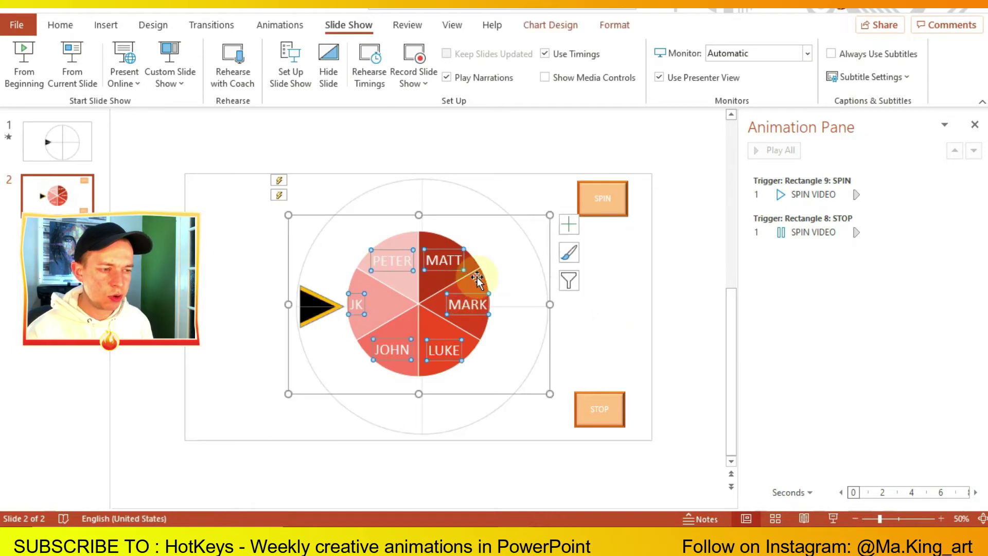
left_click(528, 216)
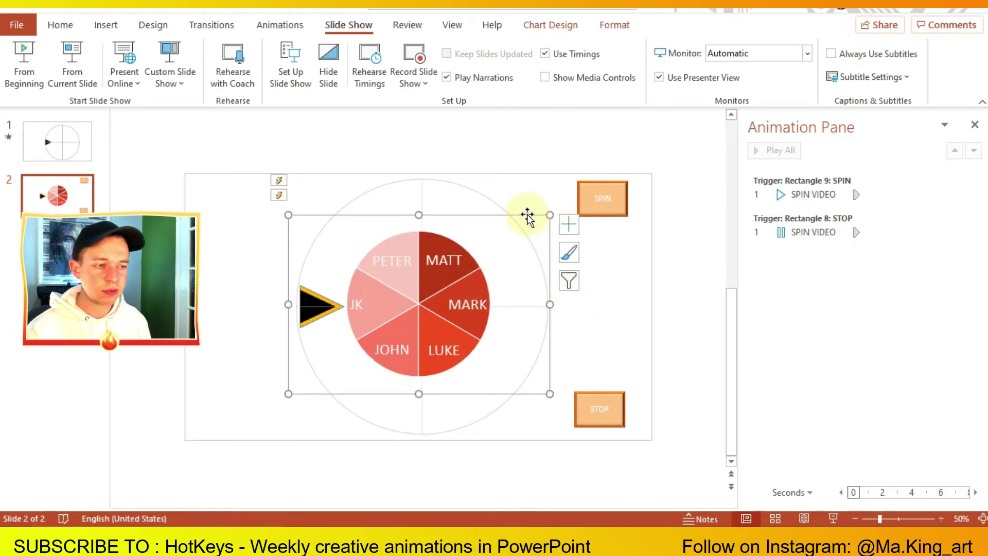
left_click(539, 222)
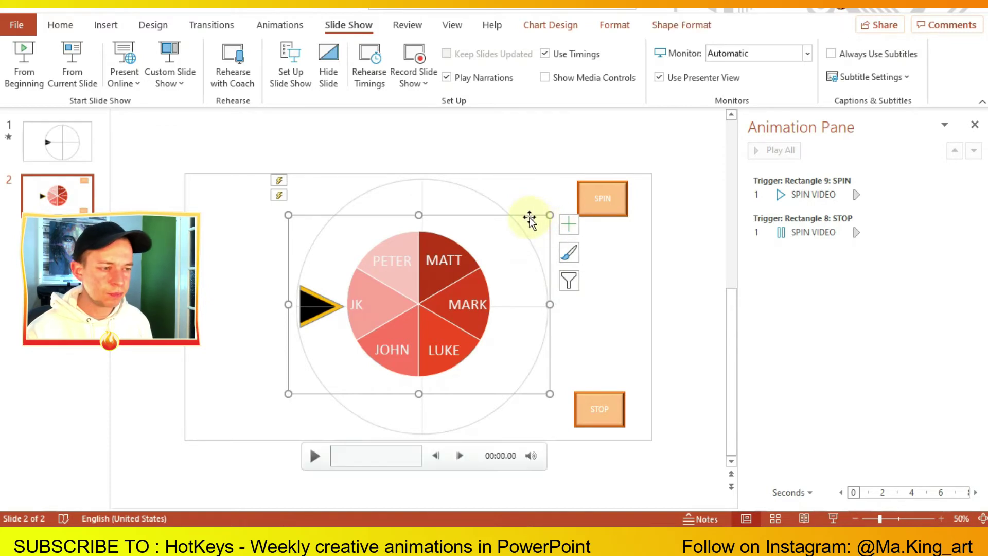
double_click(530, 217)
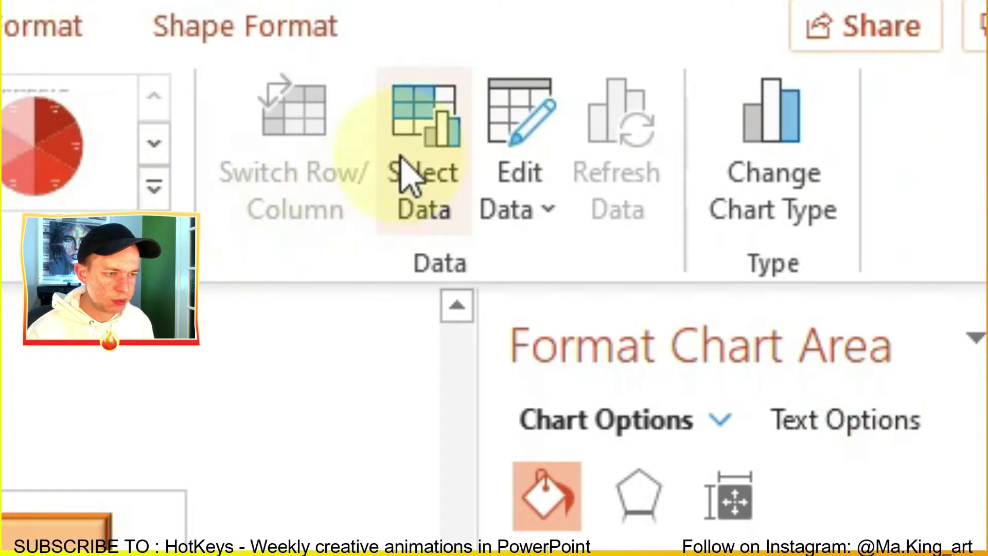
left_click(545, 159)
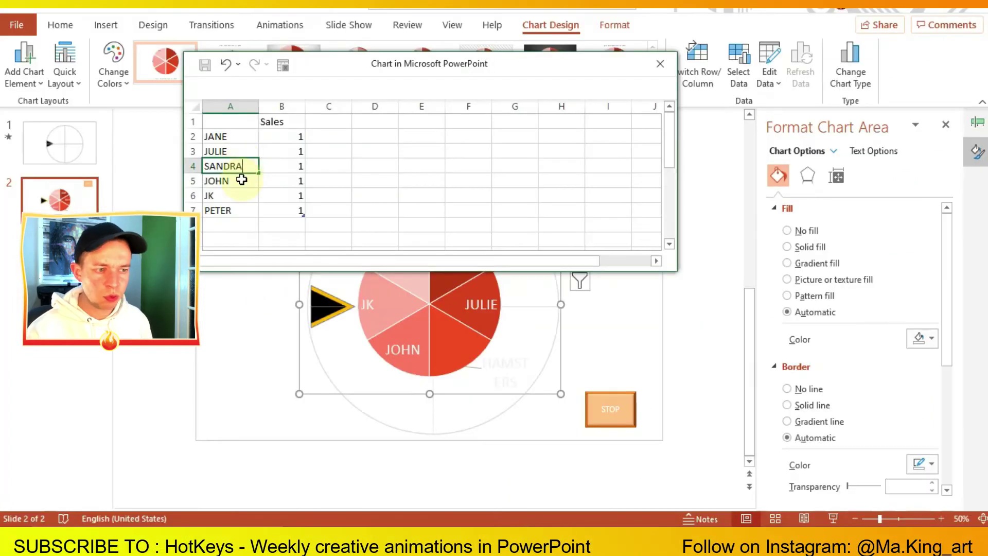
- Overwrite the slice names with SANDRA, SADE, SARAH and JEM, then close the data sheet
key("Return")
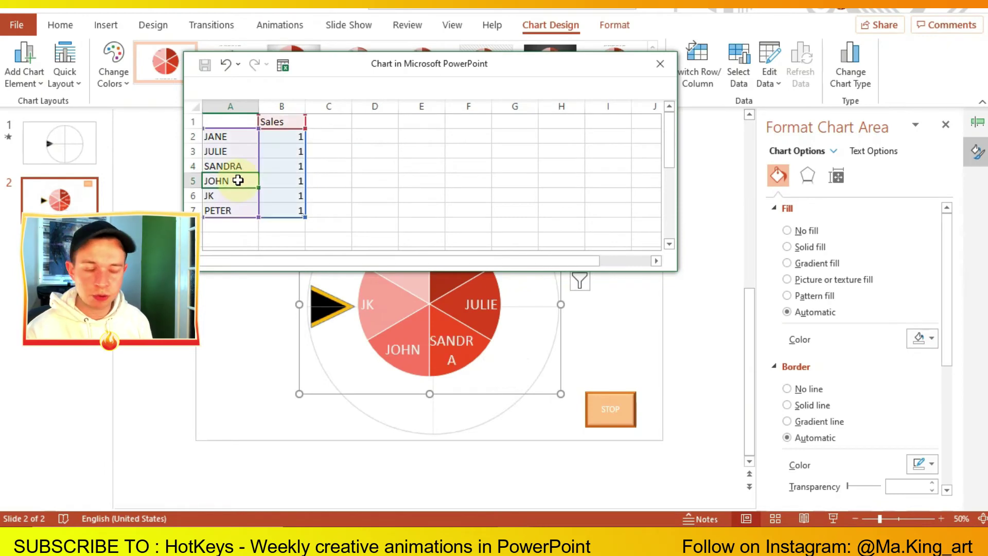
type("SADE")
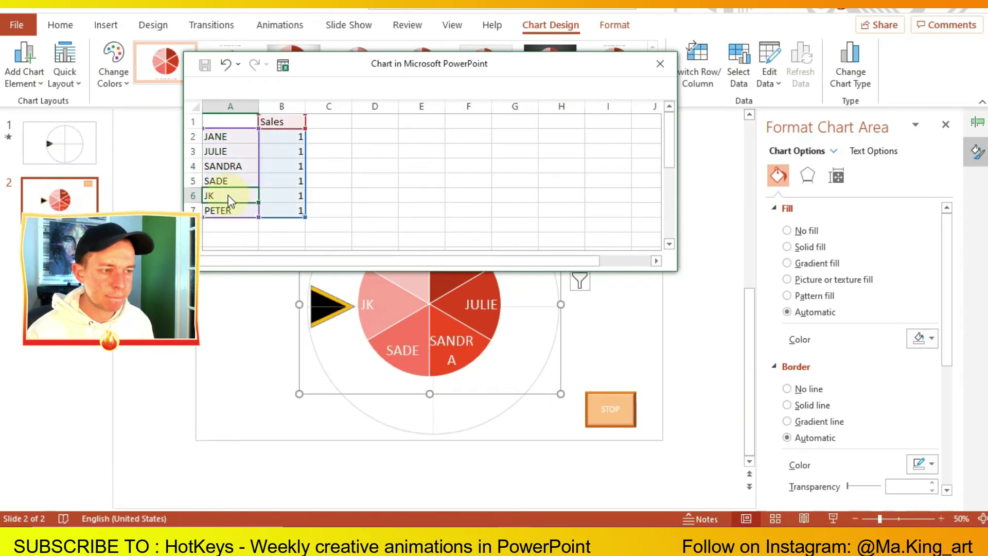
left_click(230, 195)
type("SARAH")
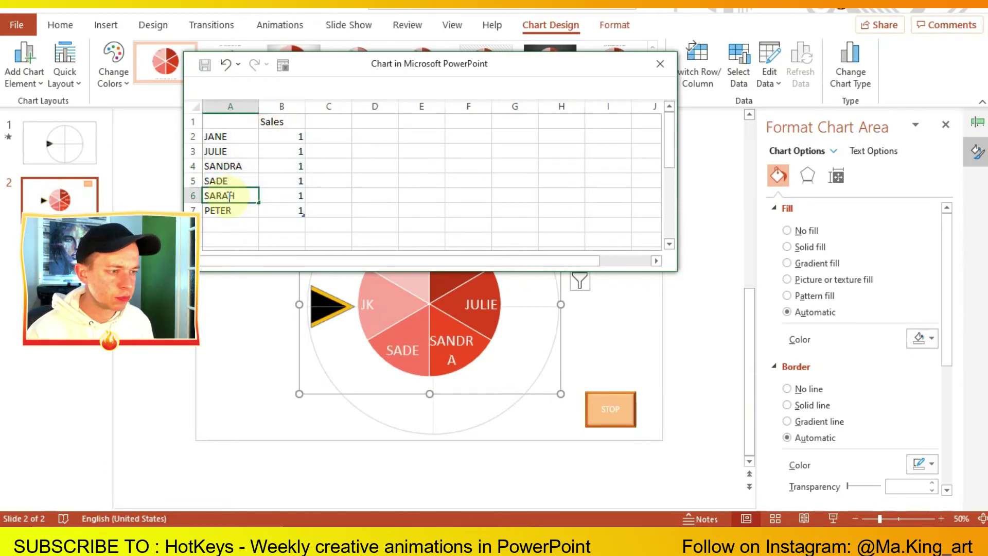
left_click(232, 211)
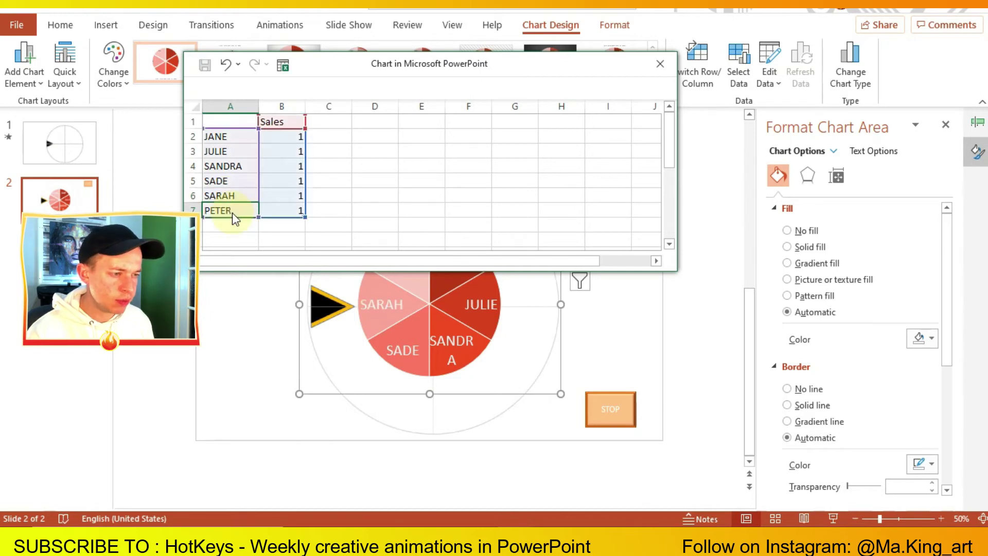
type("JEM")
left_click(262, 231)
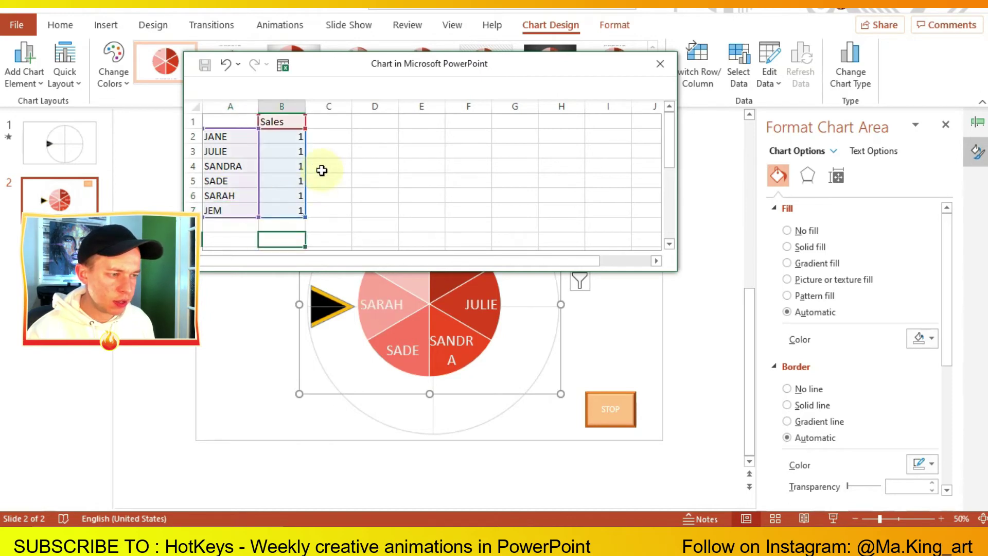
left_click(660, 67)
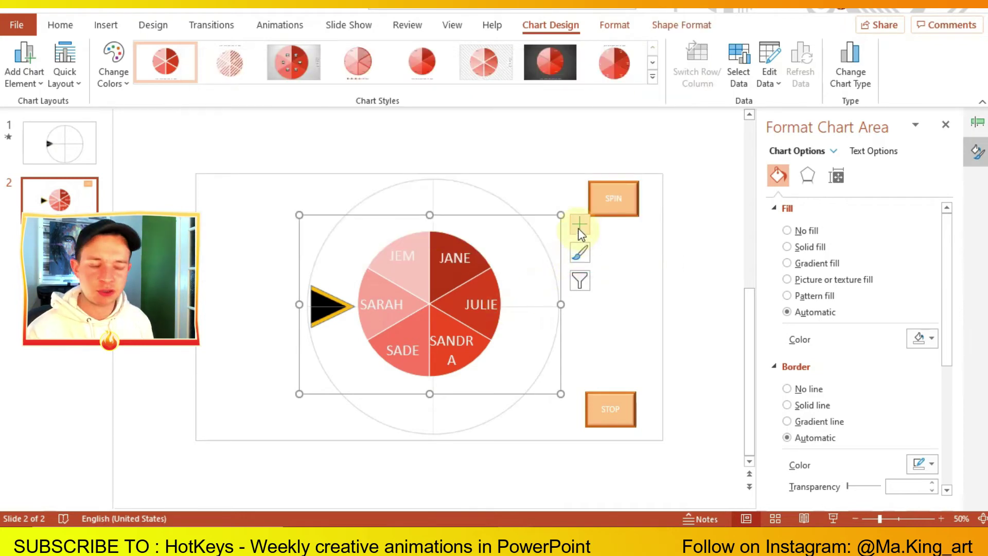
- Apply the green monochromatic colour palette to the pie wheel
left_click(580, 253)
left_click(657, 246)
scroll(670, 360, "down", 2)
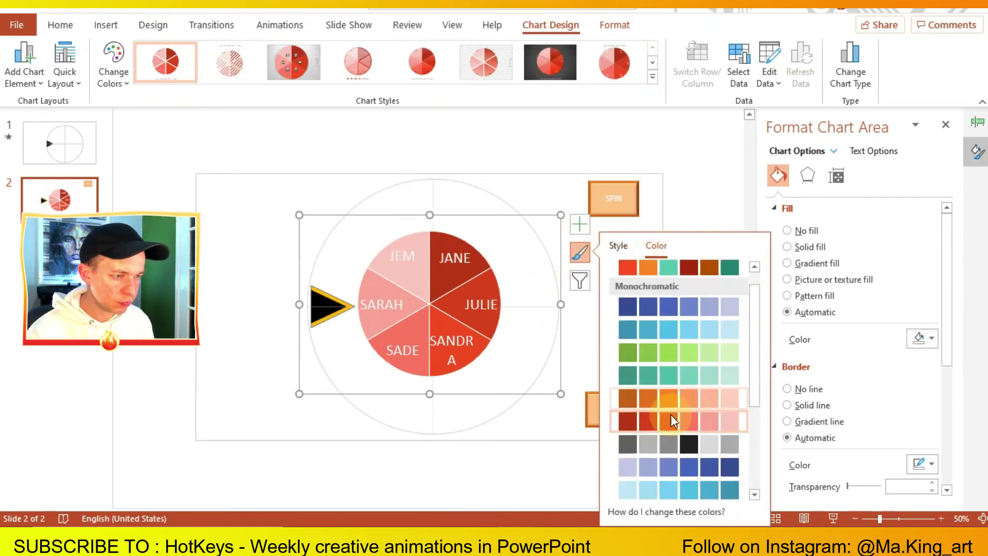
scroll(671, 417, "down", 2)
left_click(670, 443)
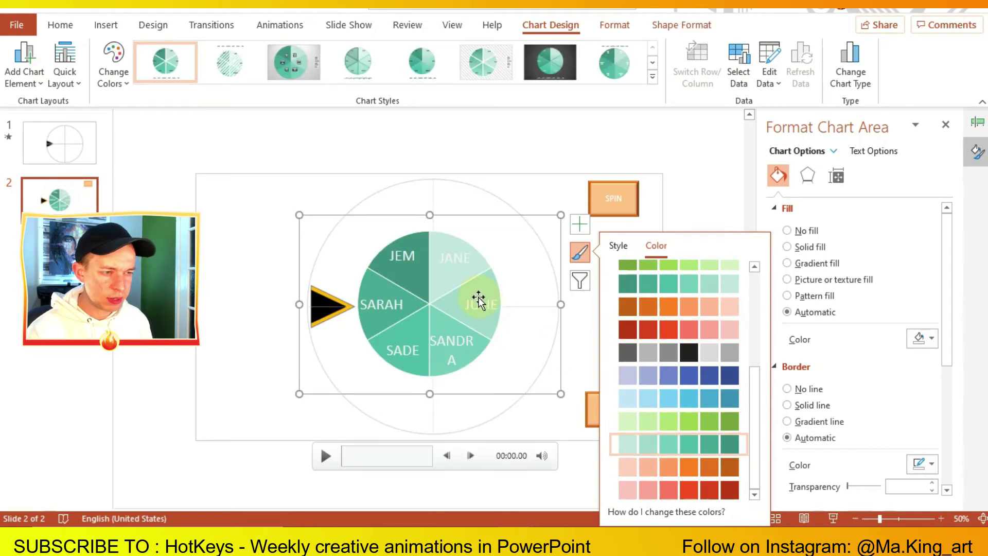
- Set the slice name labels to a dark font colour
left_click(452, 342)
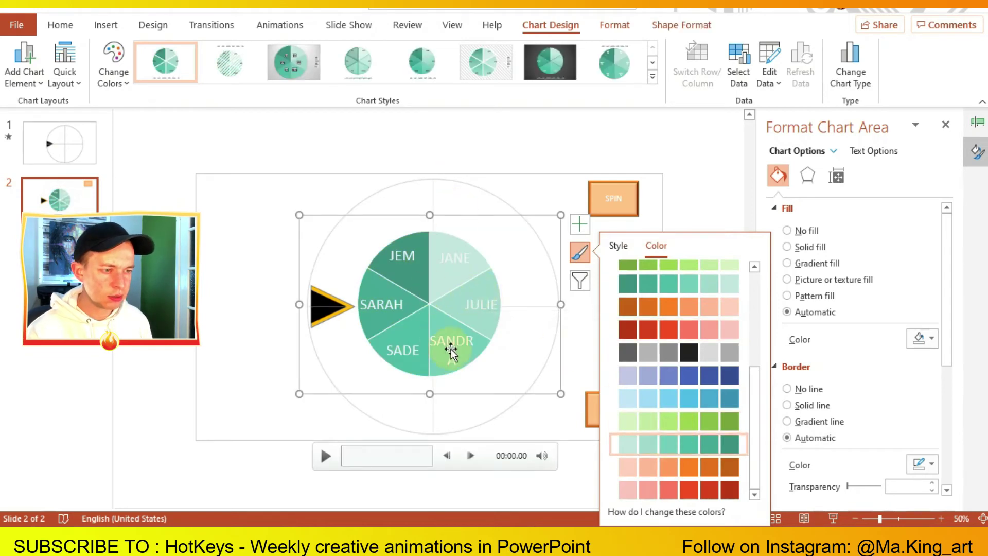
left_click(60, 26)
left_click(348, 78)
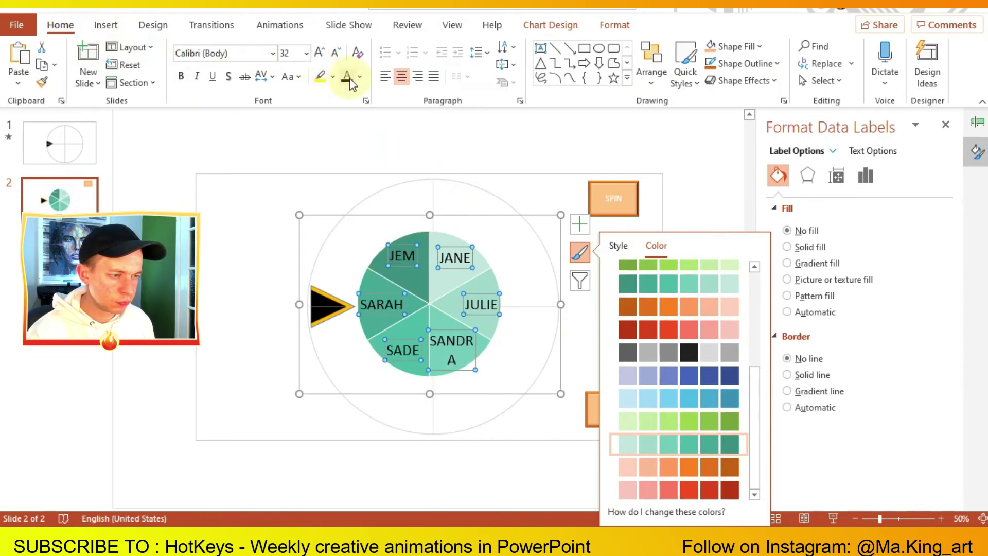
left_click(705, 192)
left_click(349, 26)
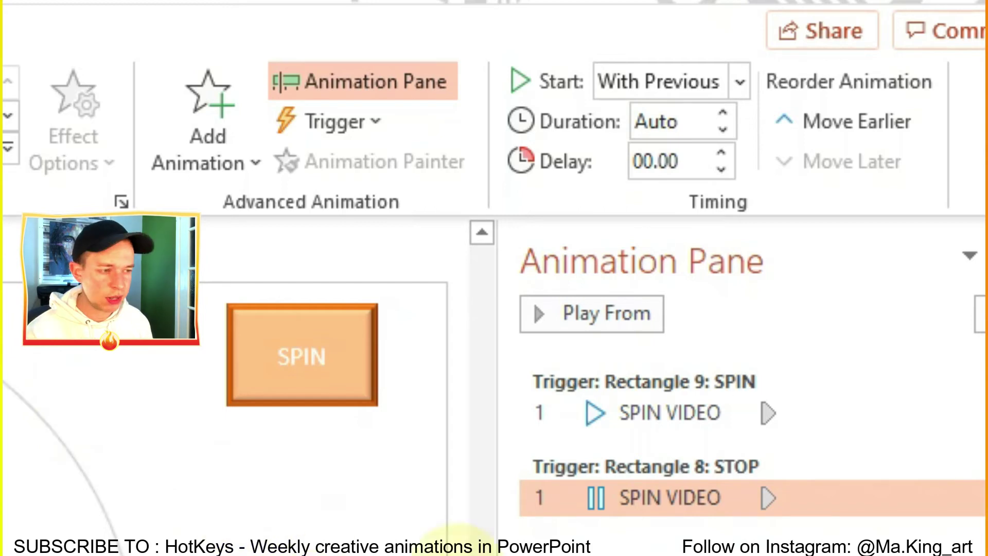
- Give the STOP-triggered SPIN VIDEO pause a 3.75-second delay, then run the show From Current Slide
left_click(722, 154)
left_click(722, 154)
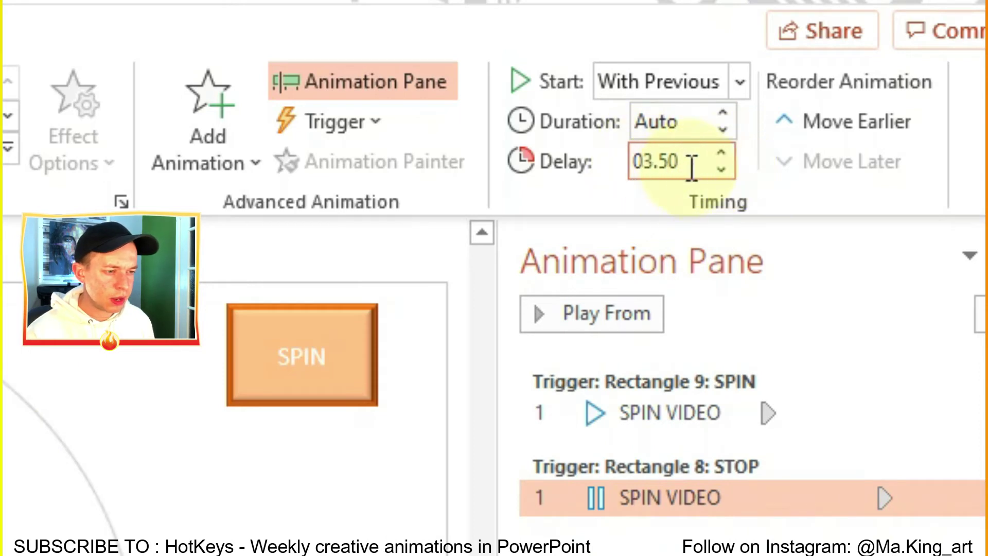
left_click(633, 163)
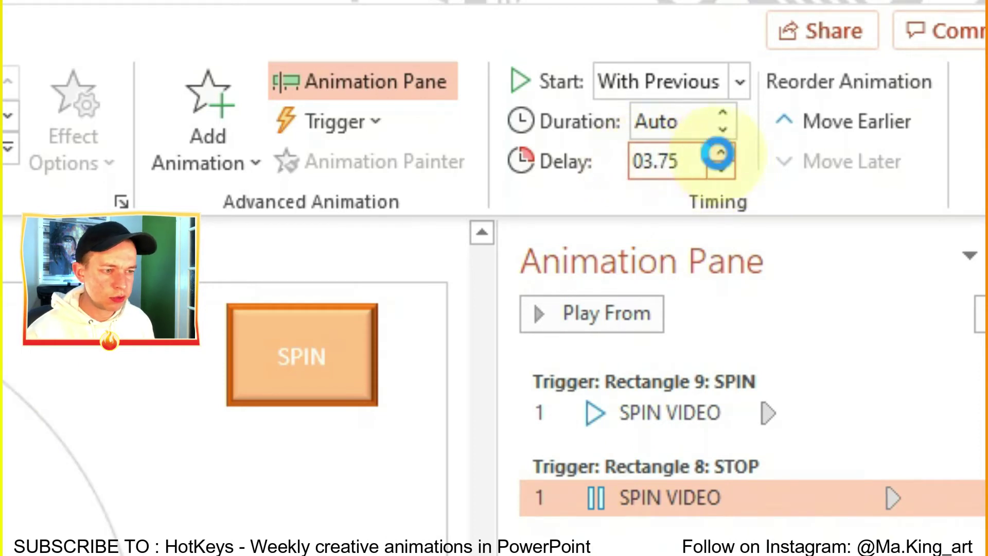
left_click(721, 170)
left_click(708, 438)
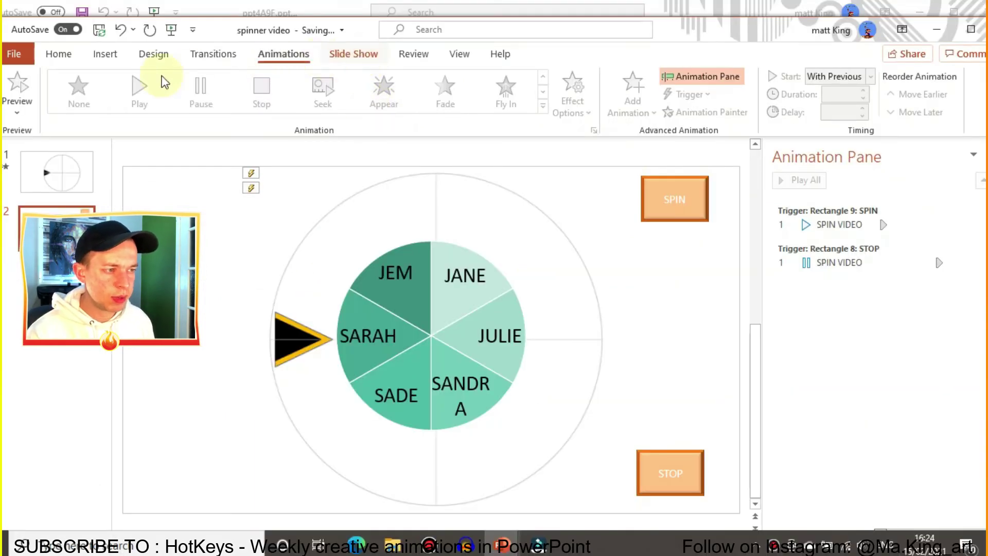
scroll(164, 82, "down", 1)
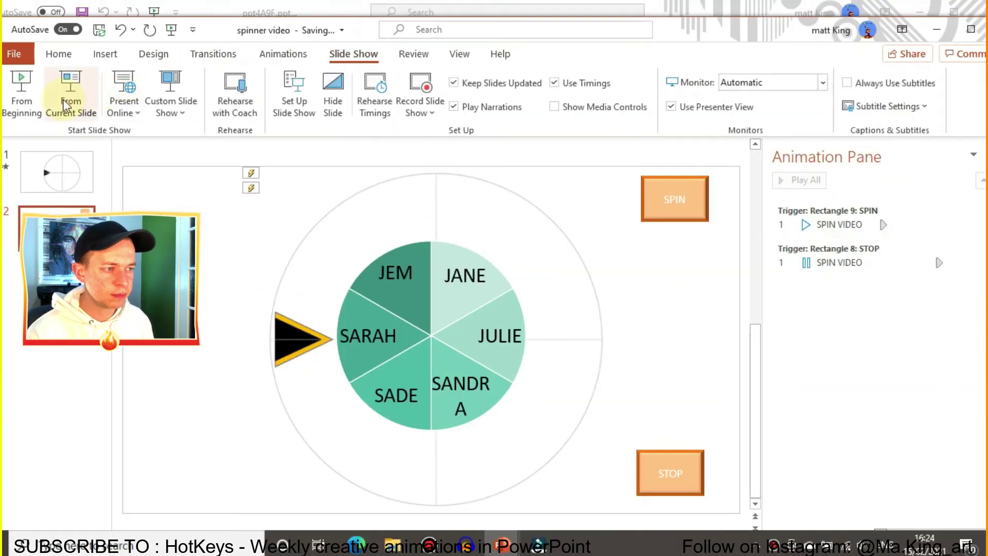
left_click(73, 100)
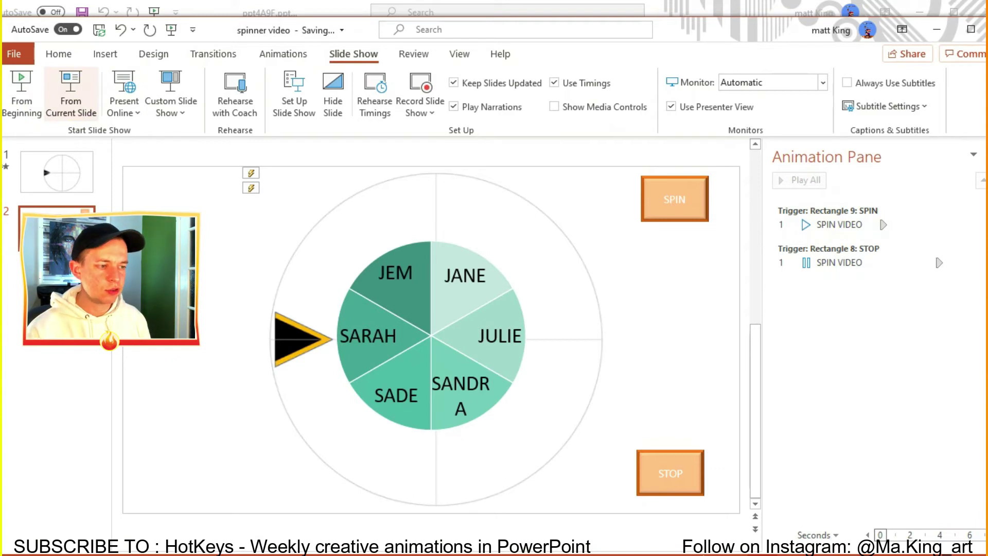